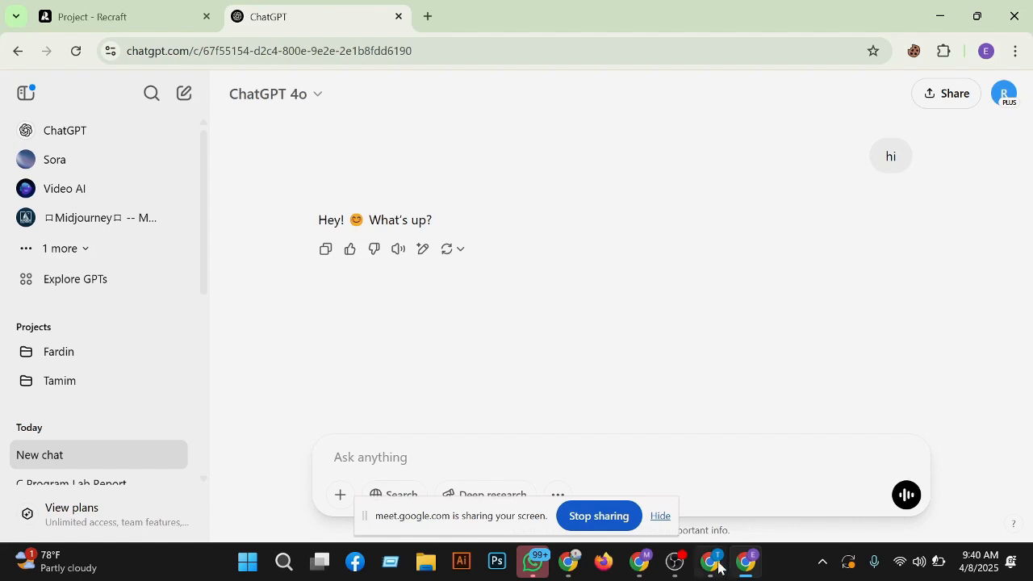
Switch to the Google Meet window, open a new tab and allow Meet's picture-in-picture for this time only.
{"action": "mouse_move", "coordinate": [571, 567]}
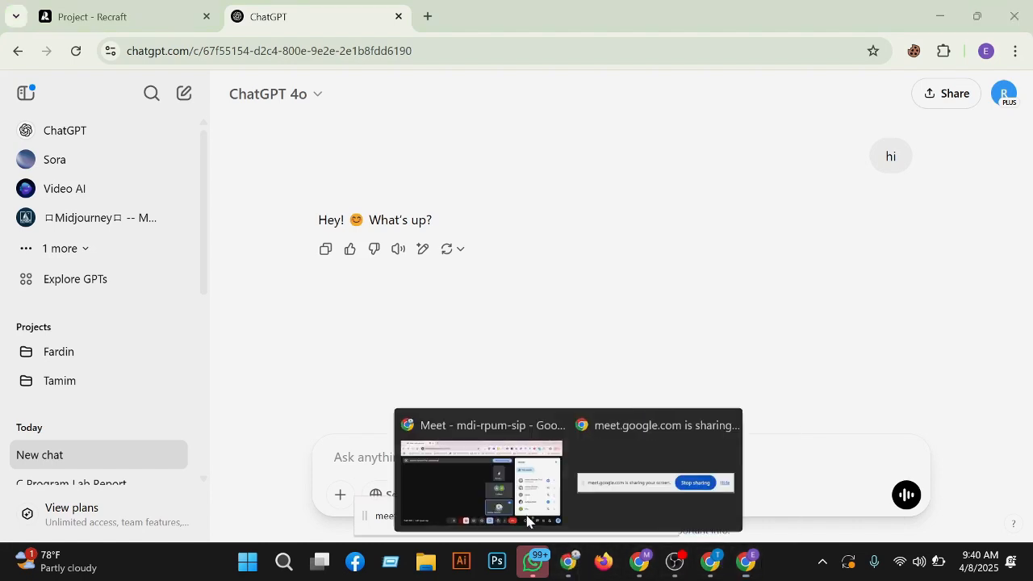
{"action": "left_click", "coordinate": [529, 483]}
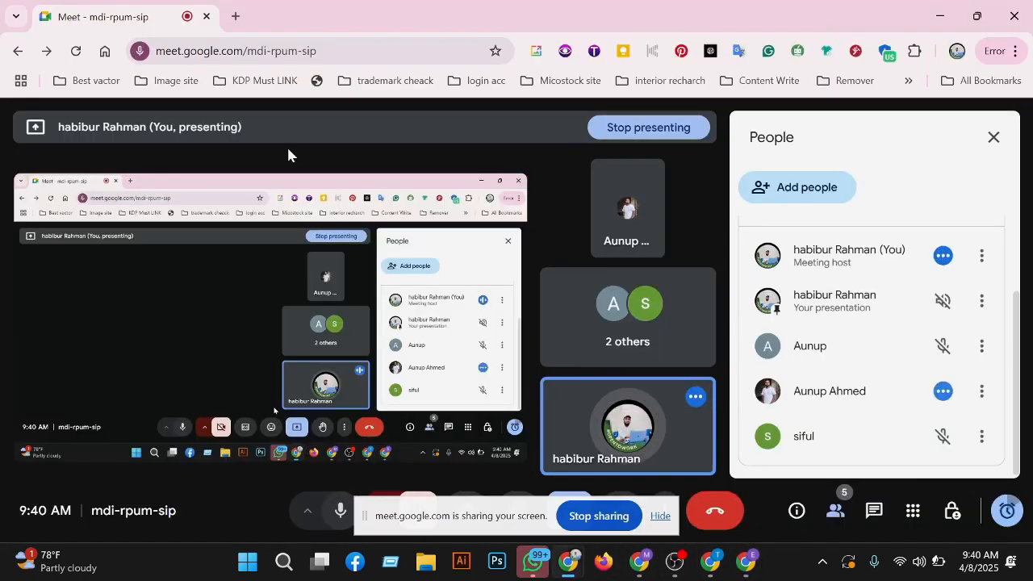
{"action": "left_click", "coordinate": [234, 17]}
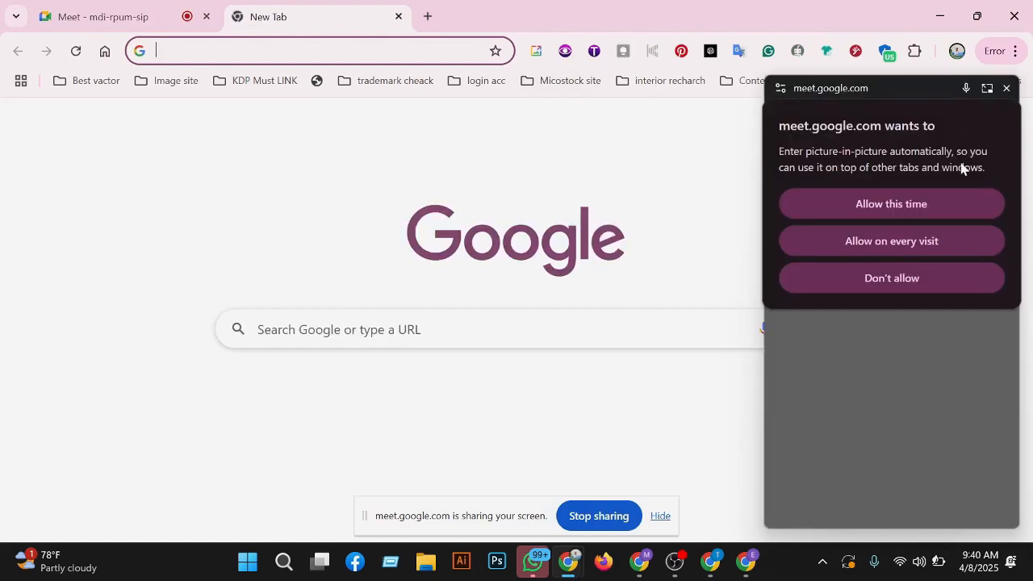
{"action": "left_click", "coordinate": [886, 210]}
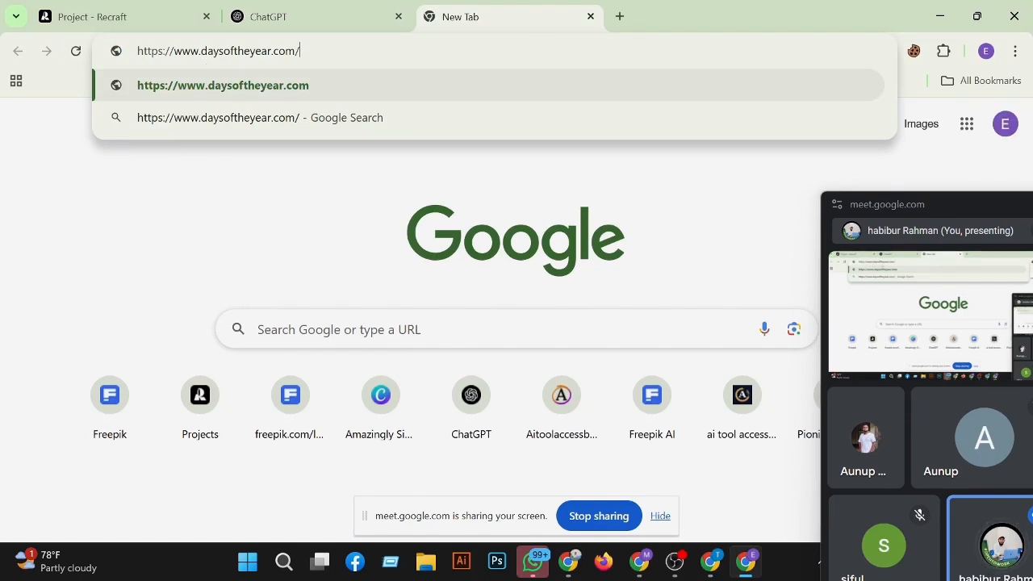
{"action": "key", "text": "Return"}
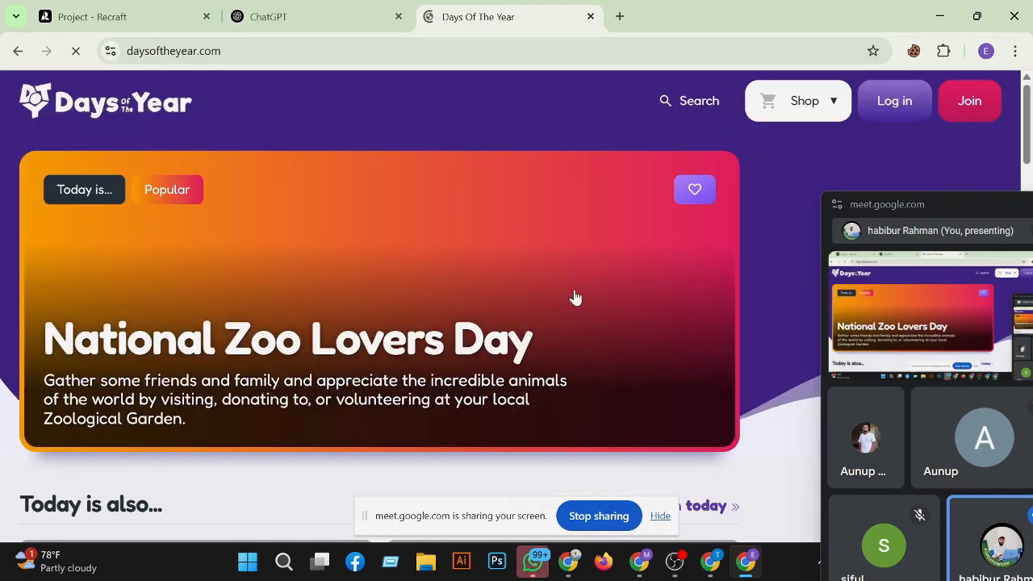
{"action": "scroll", "coordinate": [473, 363], "scroll_direction": "down", "scroll_amount": 4}
{"action": "scroll", "coordinate": [479, 360], "scroll_direction": "up", "scroll_amount": 2}
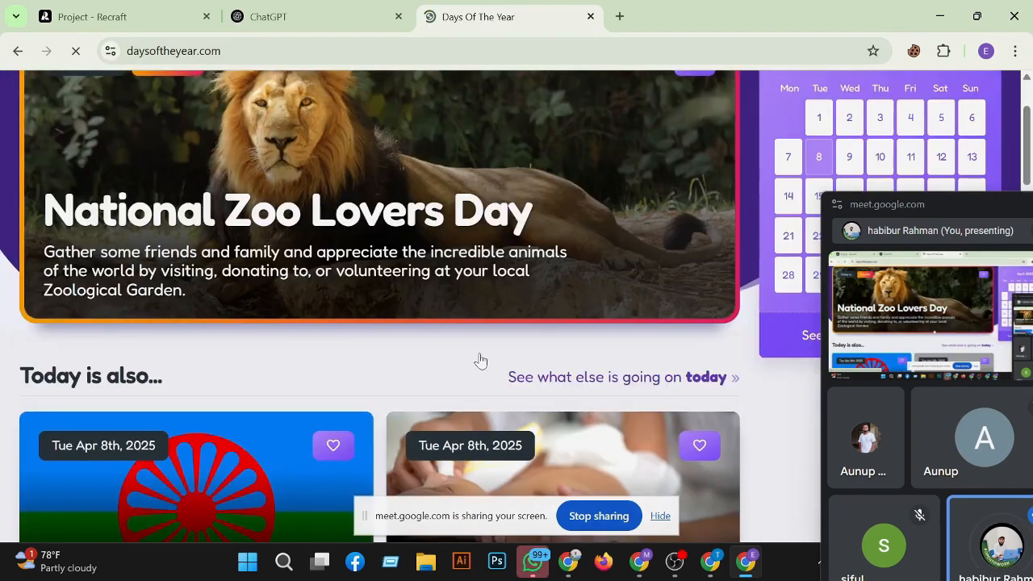
{"action": "scroll", "coordinate": [479, 360], "scroll_direction": "up", "scroll_amount": 1}
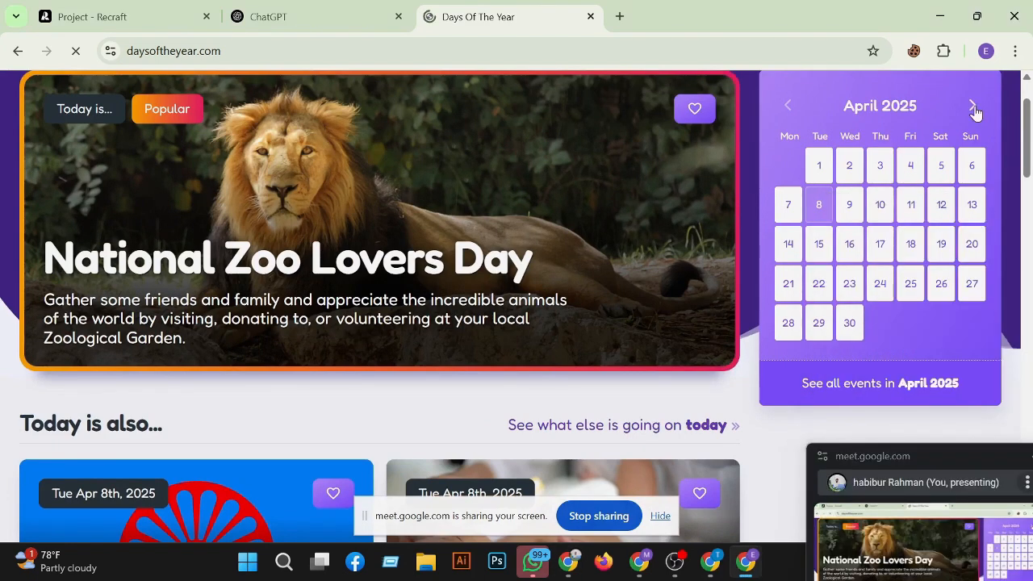
{"action": "left_click", "coordinate": [974, 108]}
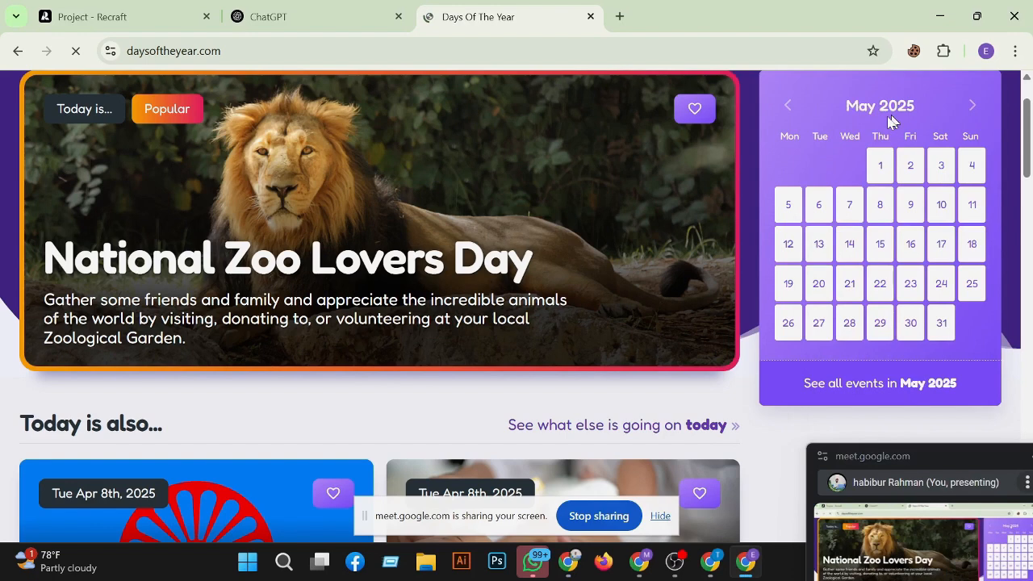
{"action": "left_click", "coordinate": [857, 392]}
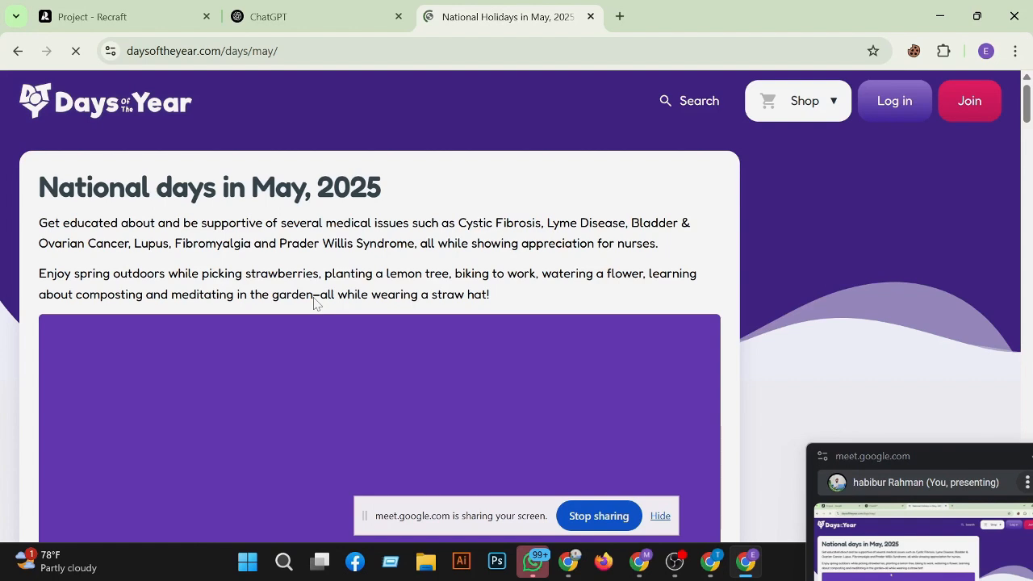
Browse the May 2025 national days and open the Learn to Ride a Bike Day page.
{"action": "scroll", "coordinate": [315, 302], "scroll_direction": "down", "scroll_amount": 2}
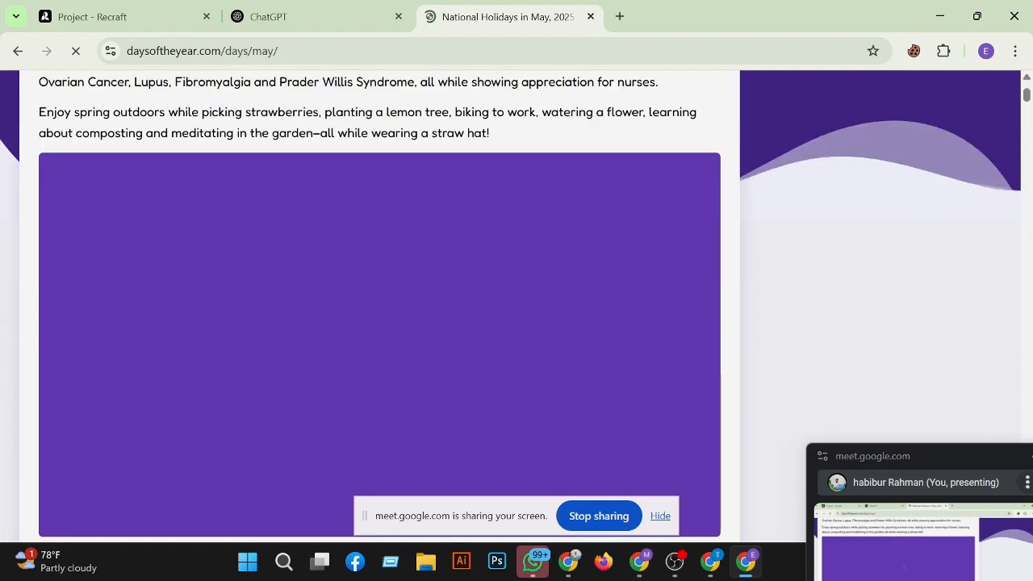
{"action": "scroll", "coordinate": [405, 297], "scroll_direction": "down", "scroll_amount": 3}
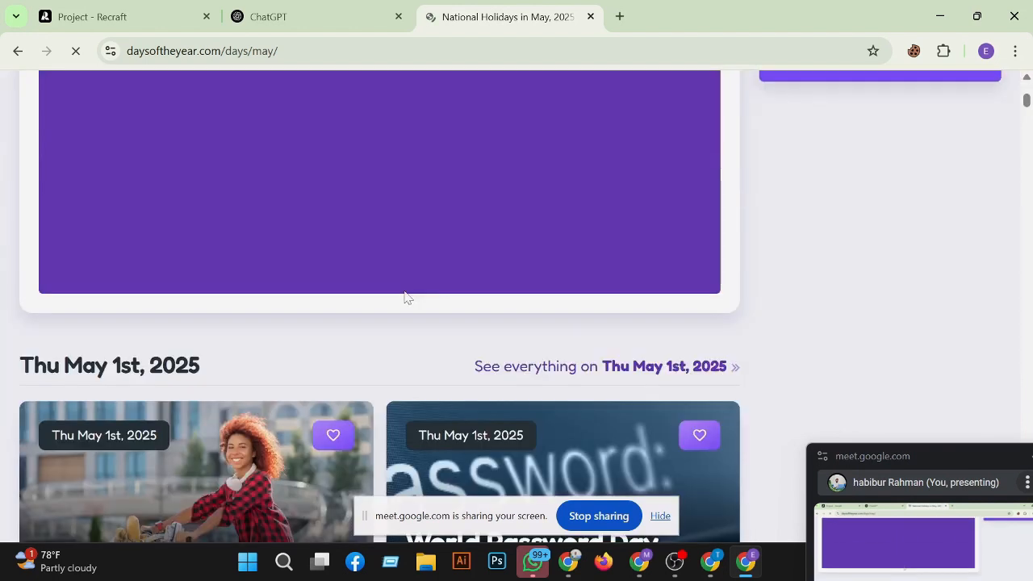
{"action": "scroll", "coordinate": [406, 297], "scroll_direction": "down", "scroll_amount": 4}
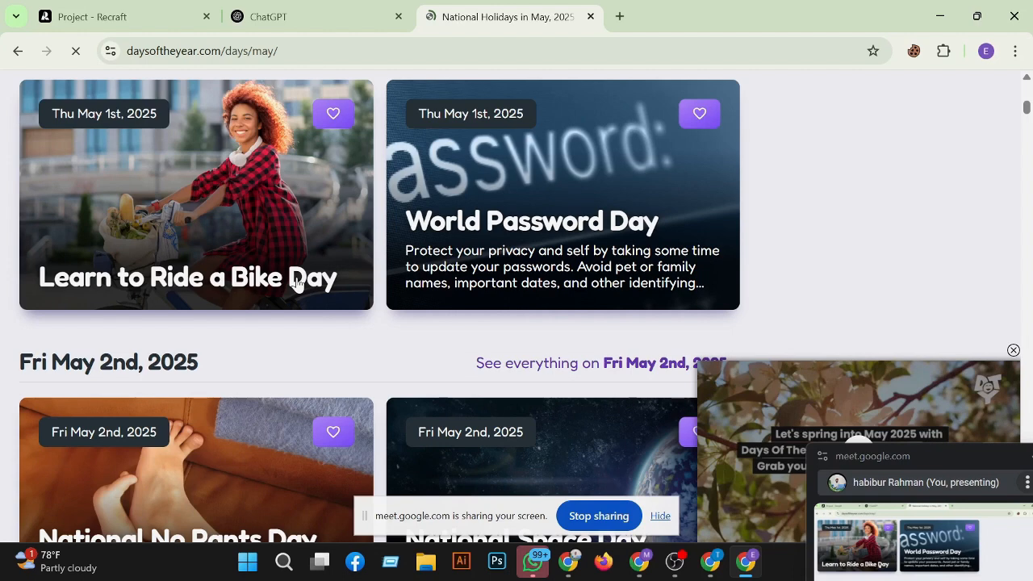
{"action": "scroll", "coordinate": [192, 185], "scroll_direction": "down", "scroll_amount": 10}
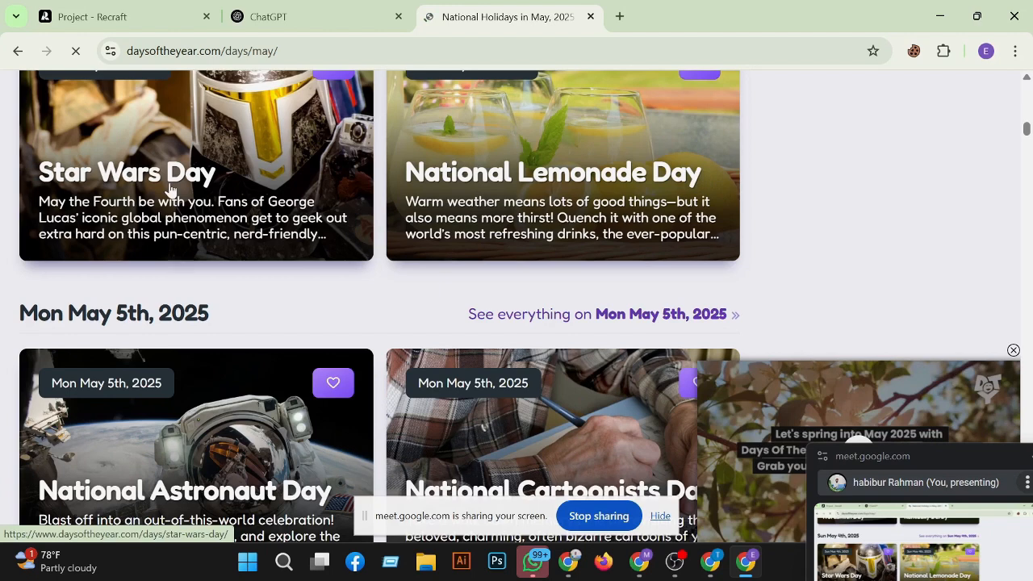
{"action": "scroll", "coordinate": [236, 437], "scroll_direction": "up", "scroll_amount": 10}
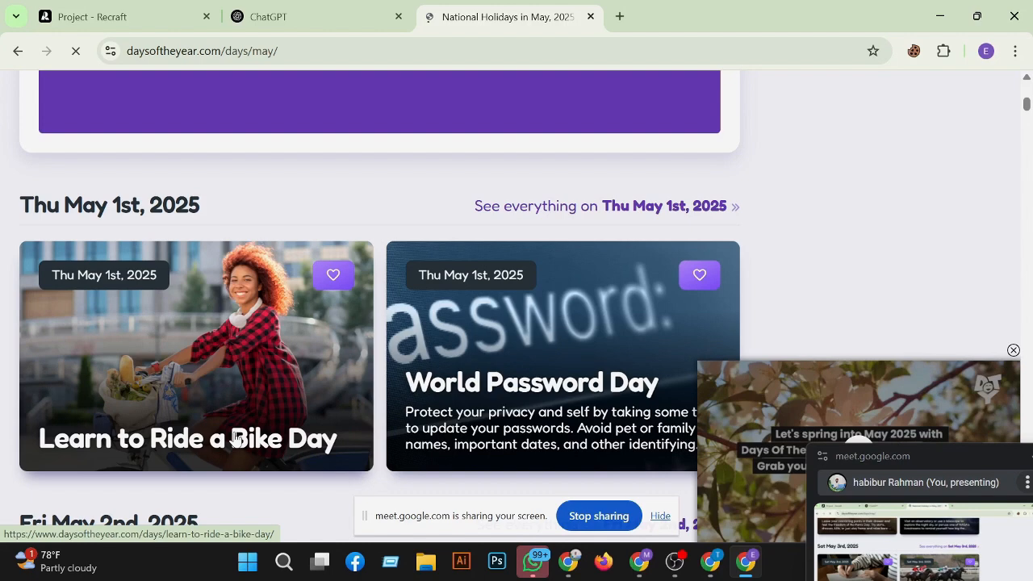
{"action": "left_click", "coordinate": [236, 436]}
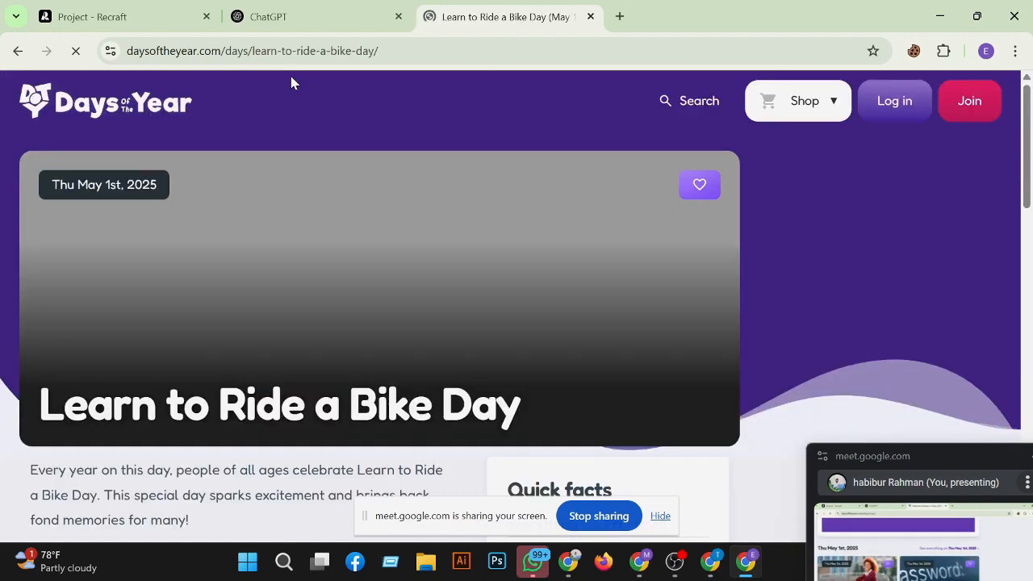
Switch to ChatGPT and send the request "give me 15 silhouette design short prompt about Ride a Bike Day".
{"action": "left_click", "coordinate": [266, 16]}
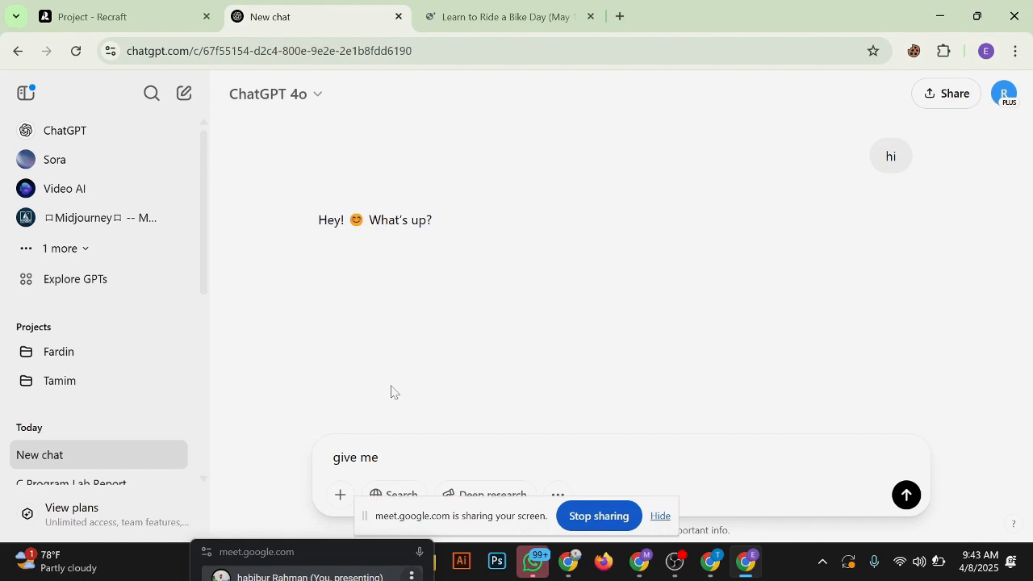
{"action": "type", "text": "15 silhouette"}
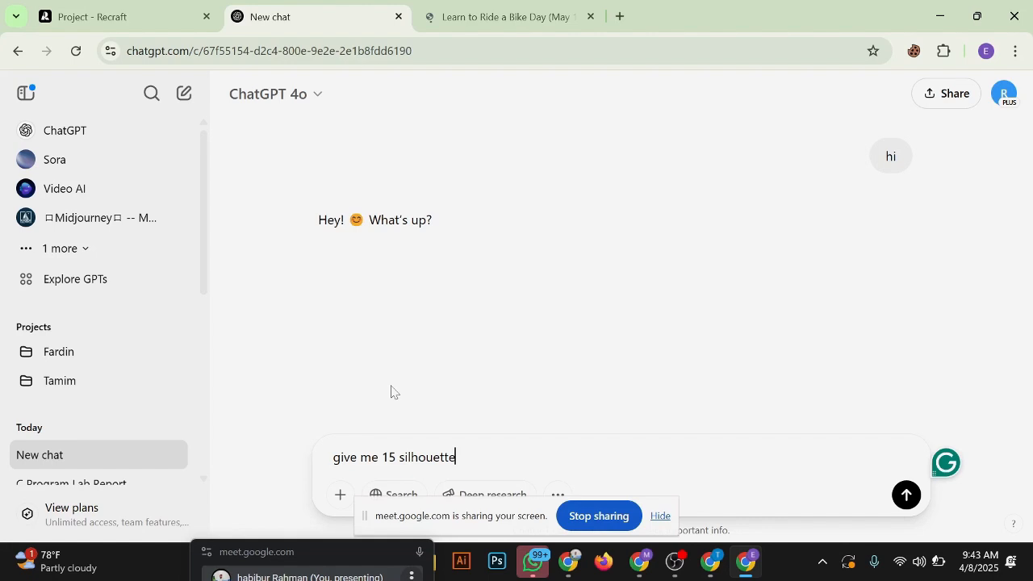
{"action": "type", "text": "design short prompt about"}
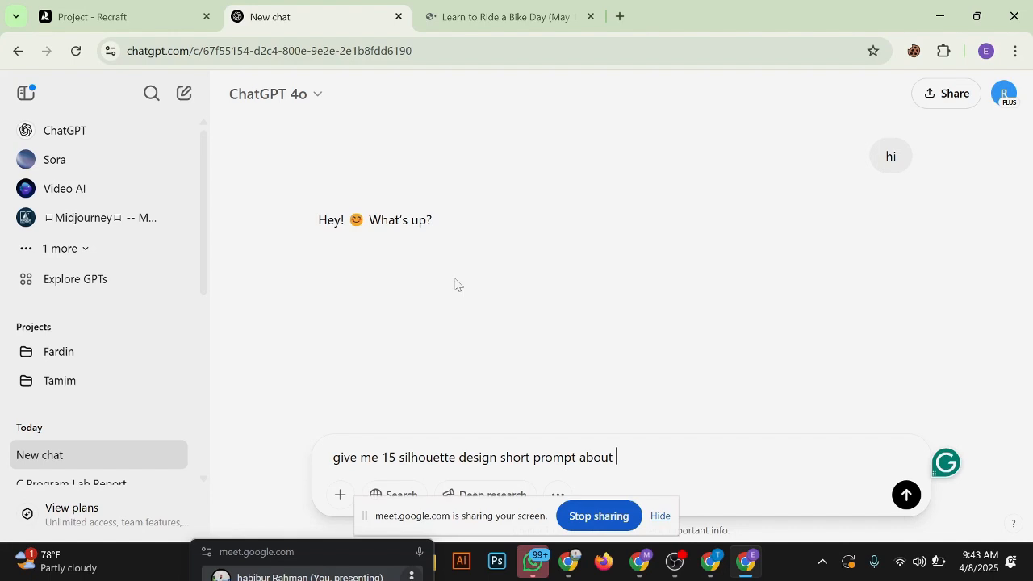
{"action": "type", "text": "Ride a Bike Day"}
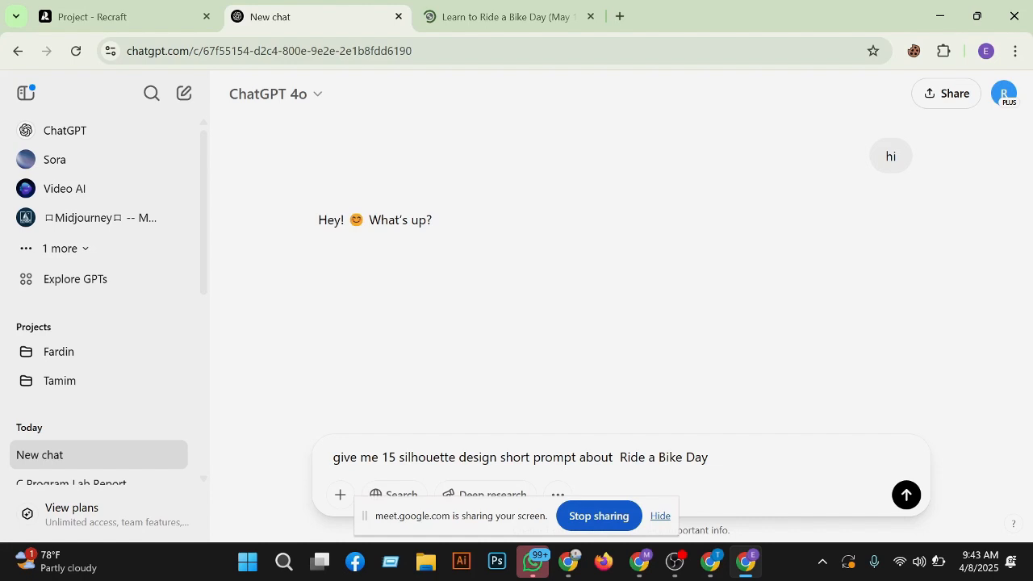
{"action": "key", "text": "Return"}
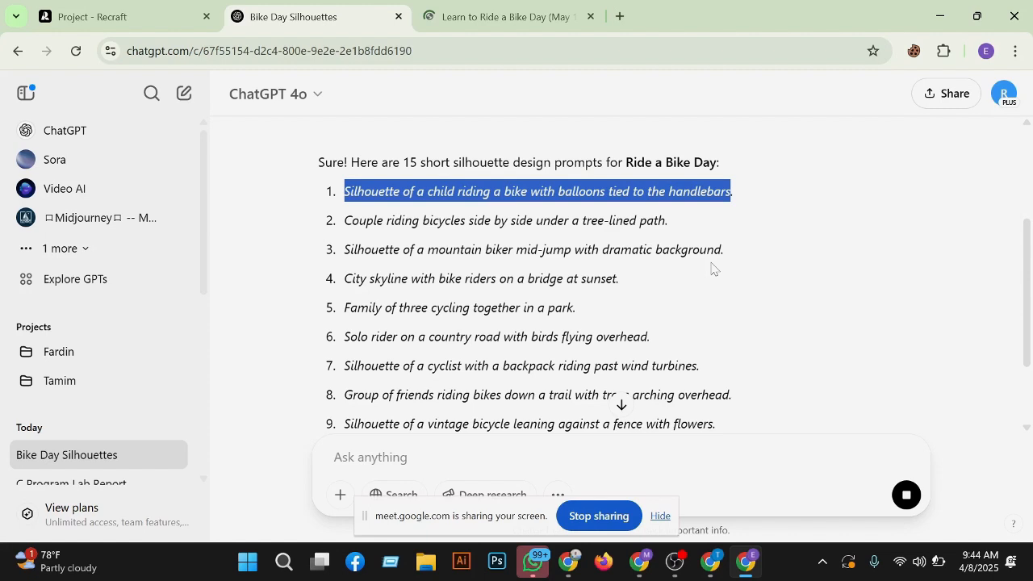
Switch to the Recraft project and set the new image to the Linocut style at 4000 × 4000.
{"action": "key", "text": "ctrl+Page_Up"}
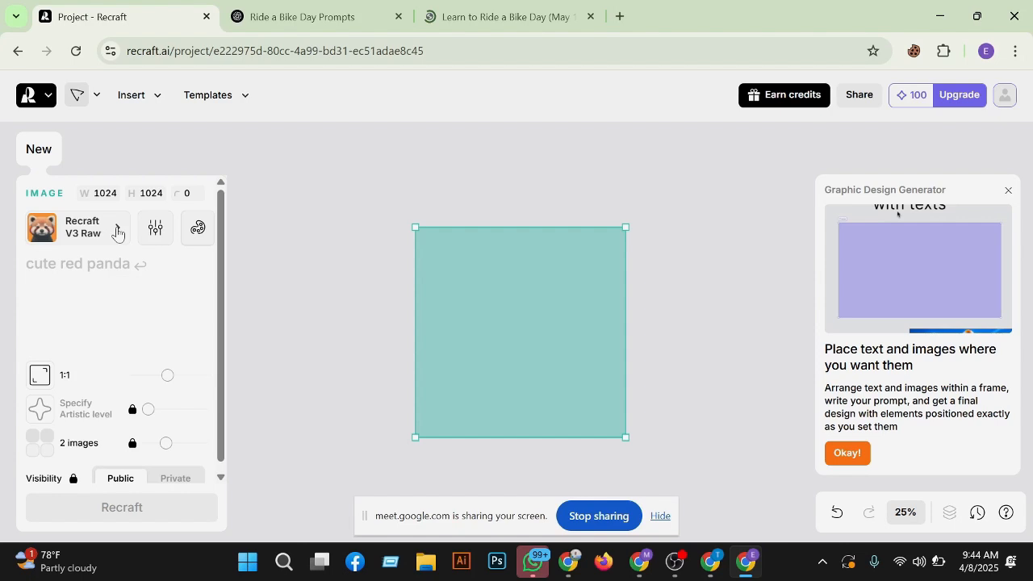
{"action": "left_click", "coordinate": [116, 233]}
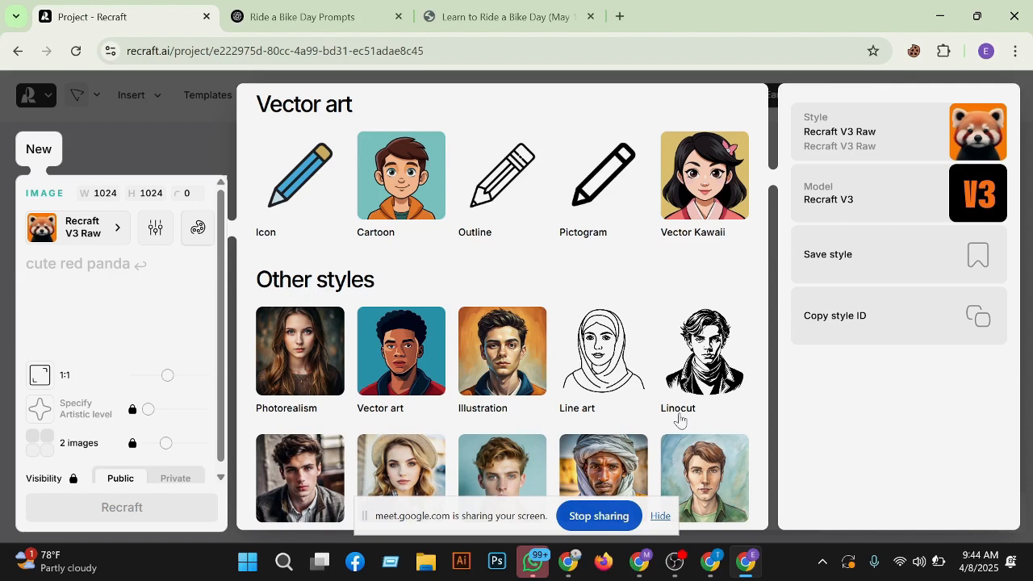
{"action": "left_click", "coordinate": [679, 419]}
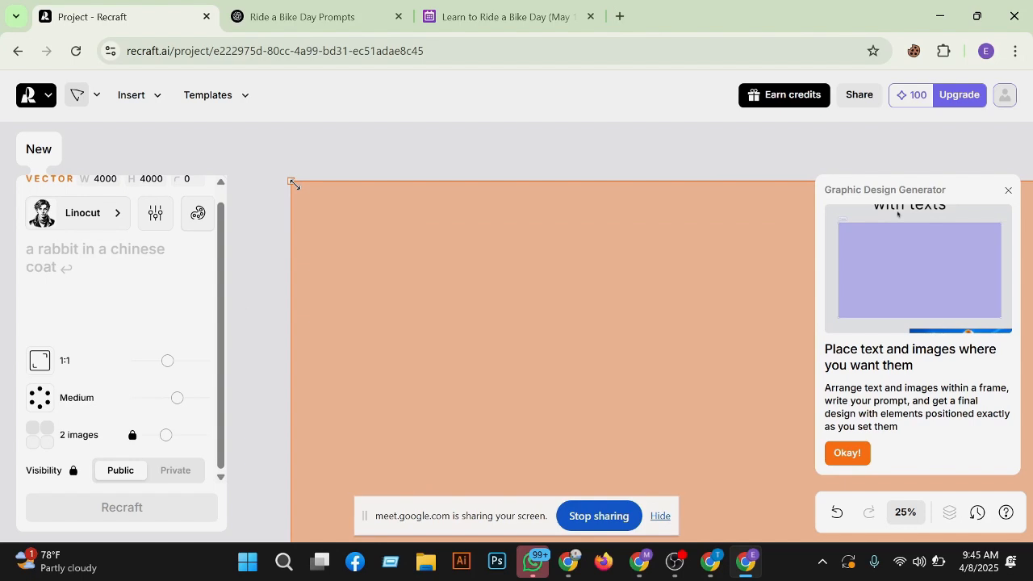
Reposition the empty Linocut frame near the canvas's upper-left area, keeping its size at 4000 × 4000.
{"action": "left_click", "coordinate": [269, 287]}
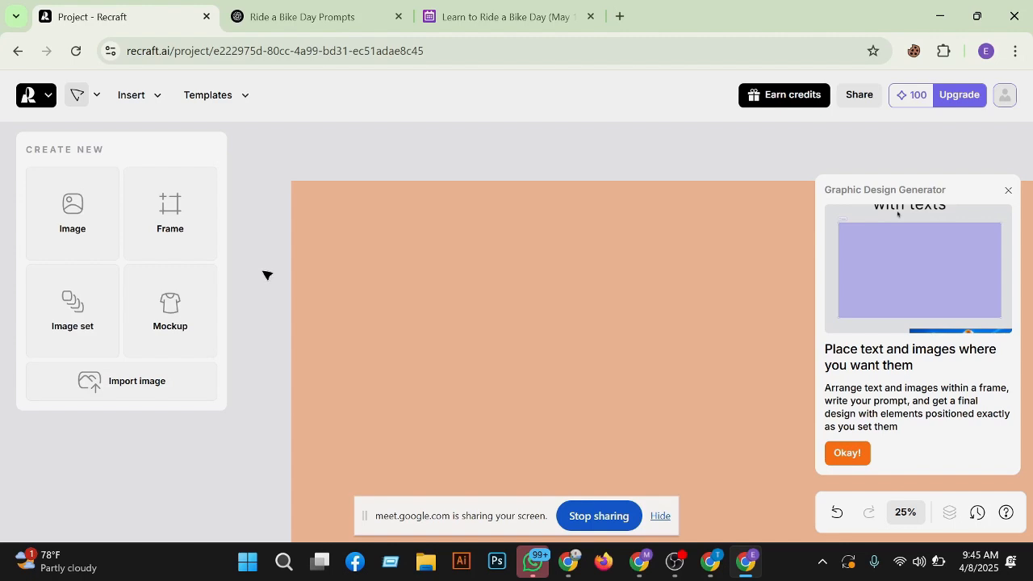
{"action": "key", "text": "ctrl+minus"}
{"action": "key", "text": "ctrl+minus"}
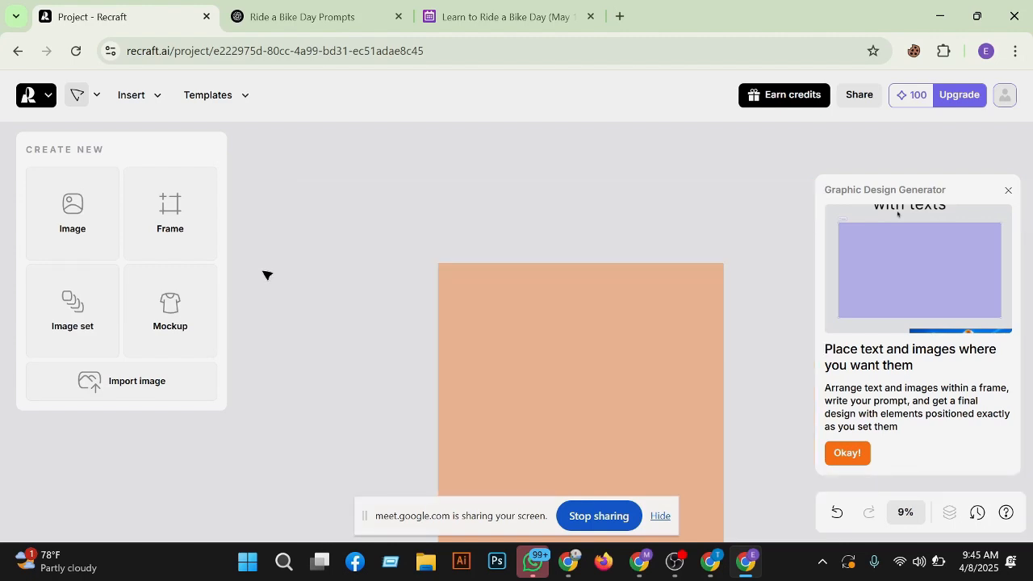
{"action": "key", "text": "ctrl+minus"}
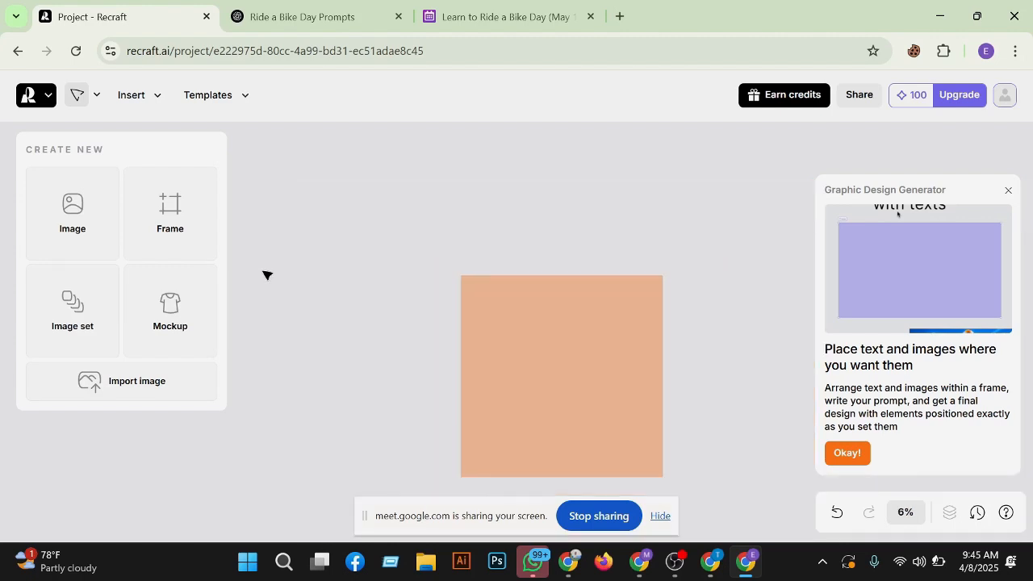
{"action": "left_click", "coordinate": [533, 395]}
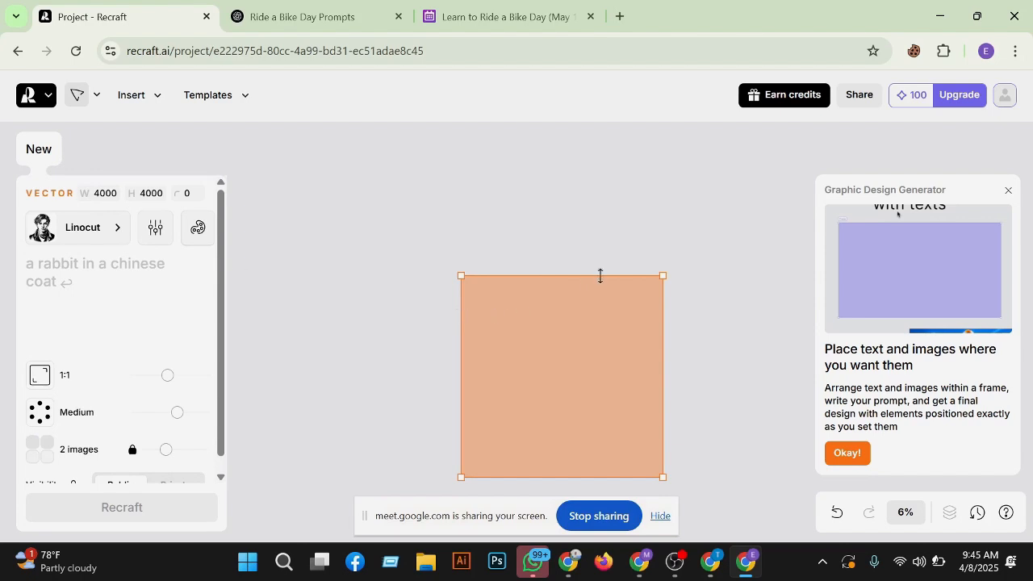
{"action": "left_click_drag", "start_coordinate": [662, 277], "coordinate": [608, 339]}
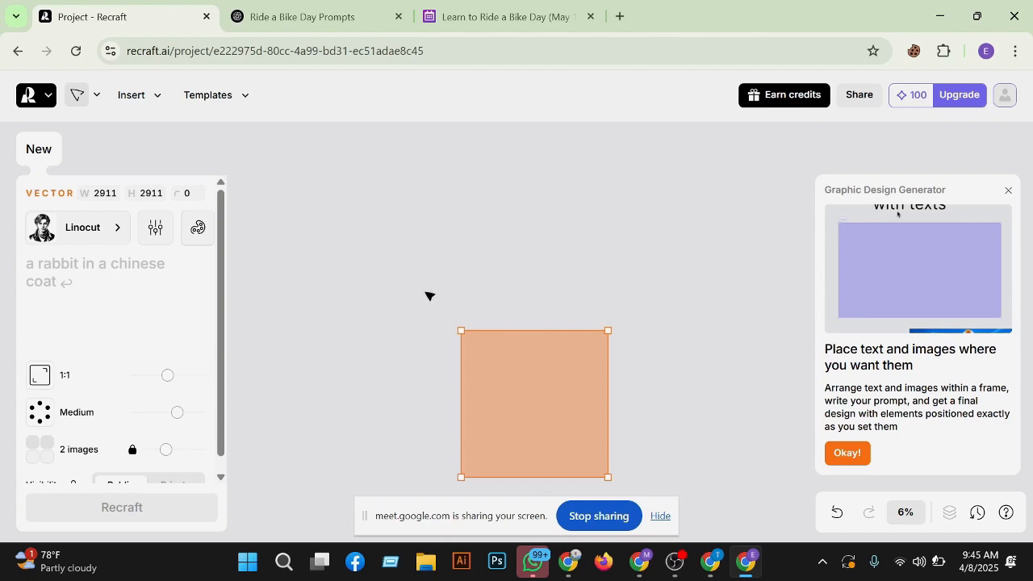
{"action": "key", "text": "ctrl+z"}
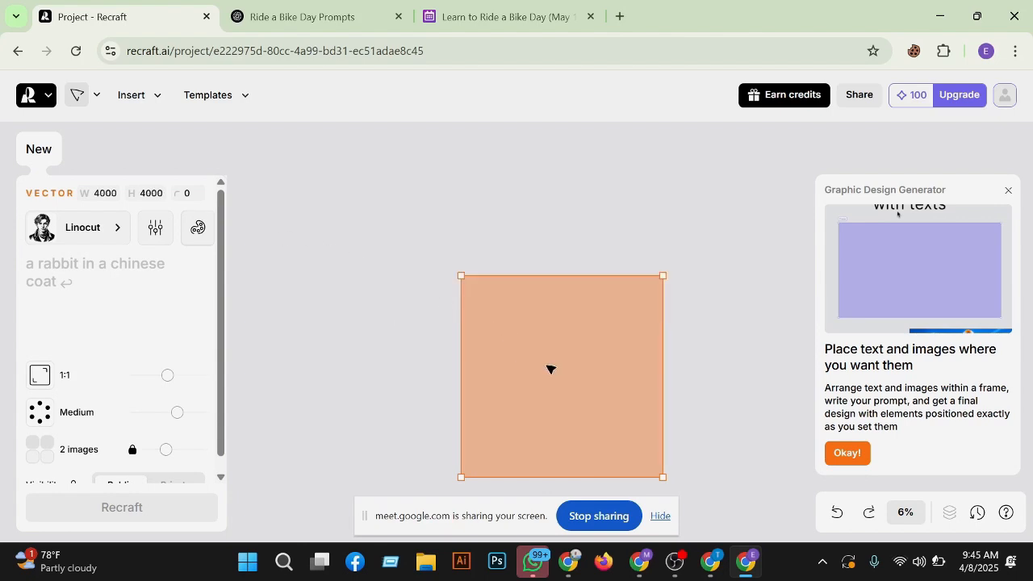
{"action": "left_click_drag", "start_coordinate": [549, 368], "coordinate": [386, 292]}
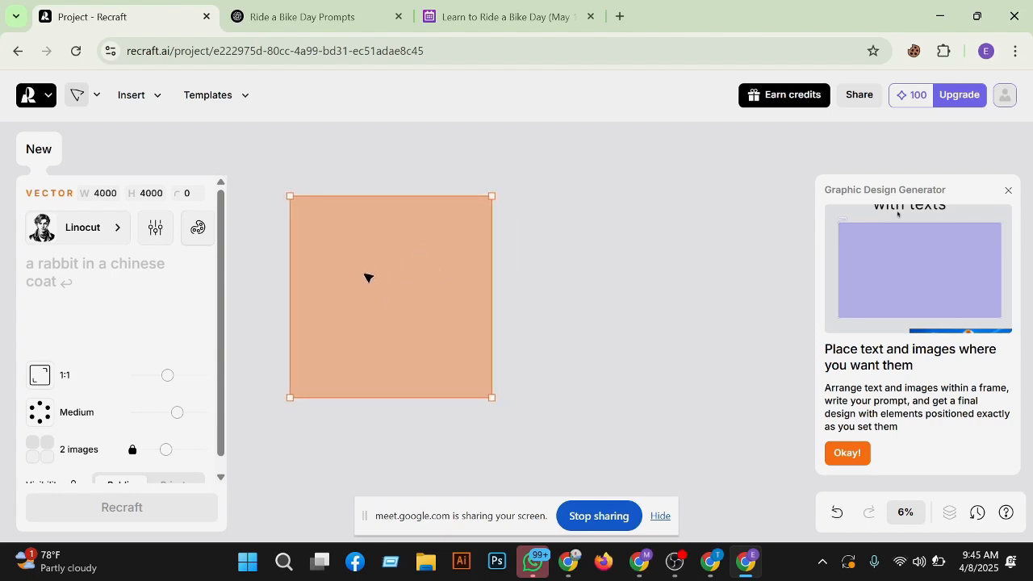
{"action": "scroll", "coordinate": [427, 295], "scroll_direction": "down", "scroll_amount": 5}
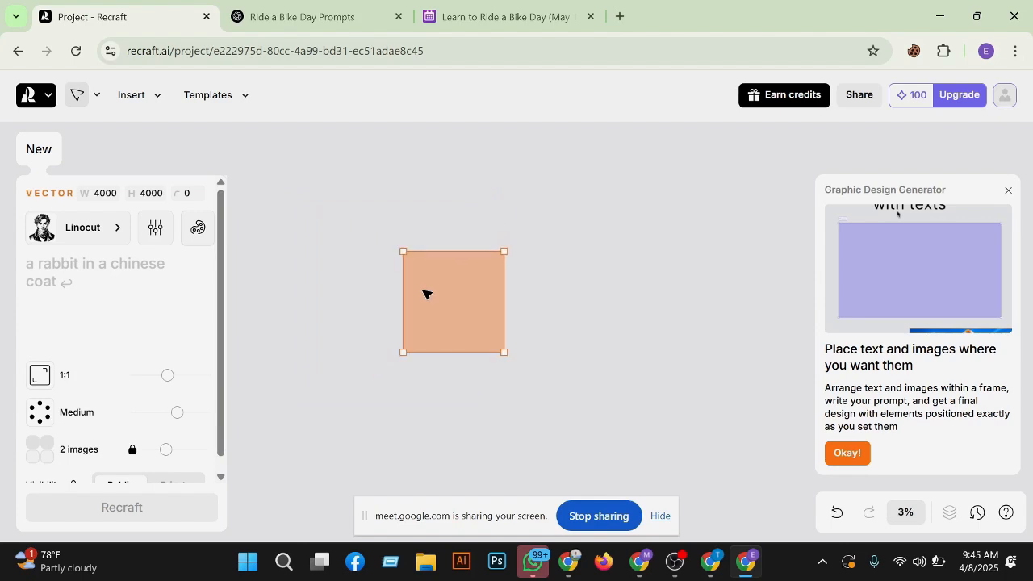
{"action": "left_click_drag", "start_coordinate": [484, 300], "coordinate": [336, 255]}
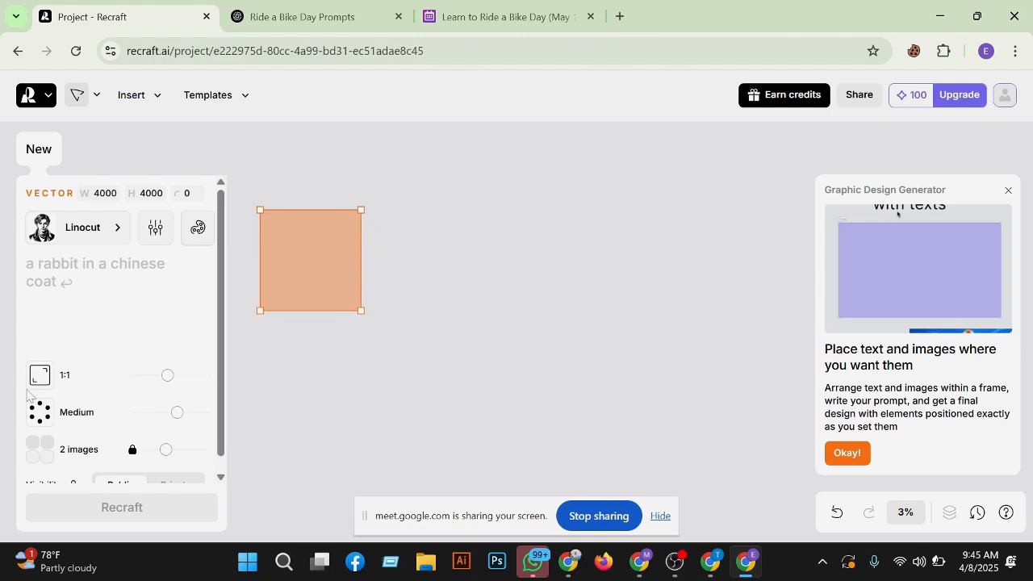
Switch to ChatGPT and copy the first prompt, "Silhouette of a child riding a bike with balloons tied to the handlebars".
{"action": "left_click", "coordinate": [300, 14]}
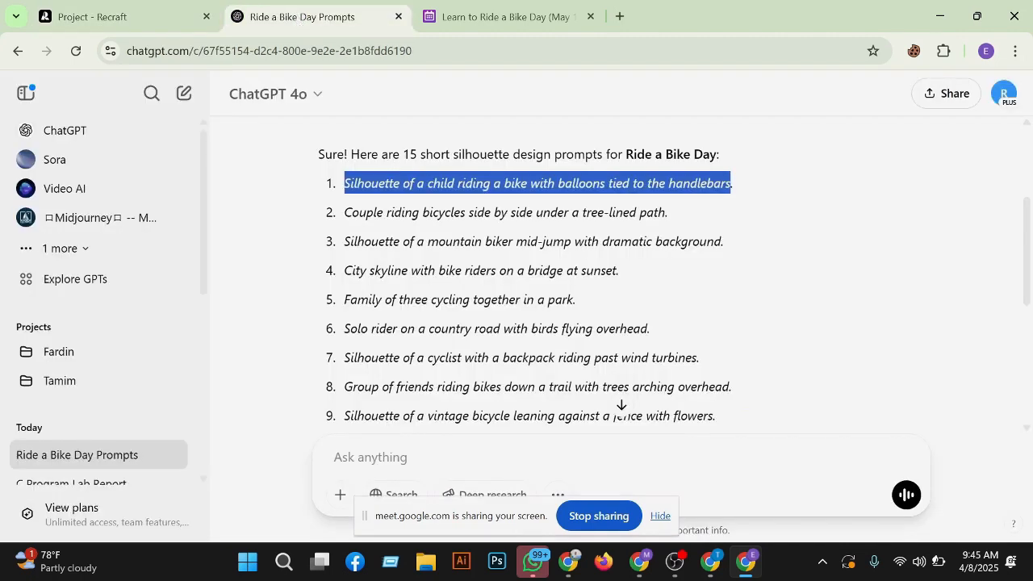
{"action": "left_click", "coordinate": [344, 185]}
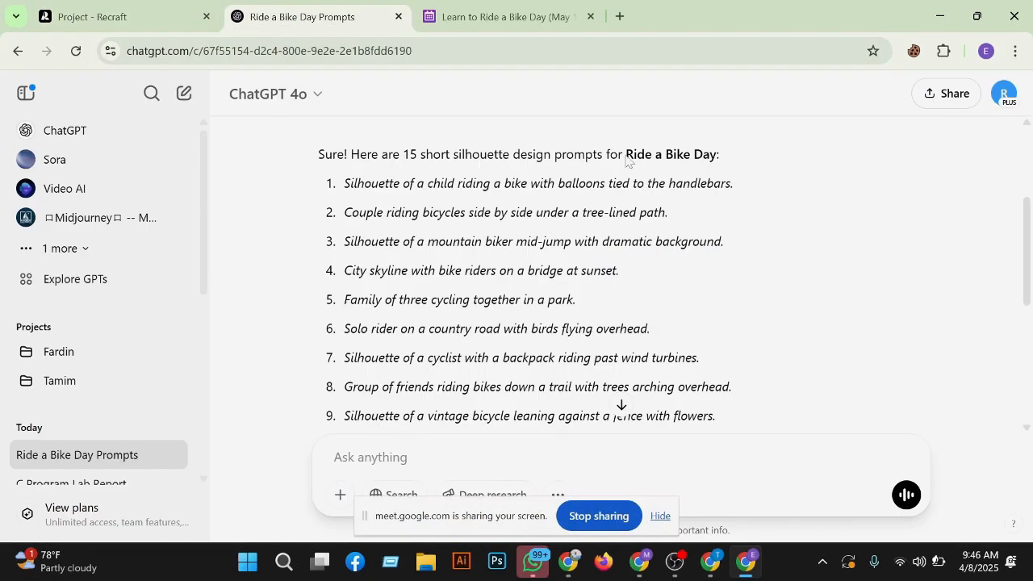
{"action": "left_click_drag", "start_coordinate": [626, 158], "coordinate": [716, 155]}
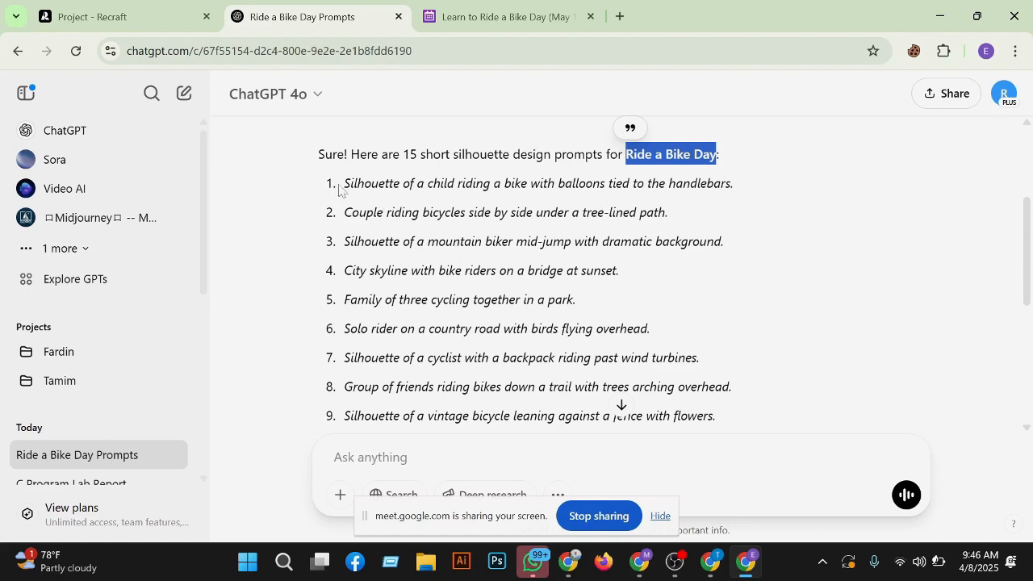
{"action": "left_click_drag", "start_coordinate": [346, 184], "coordinate": [732, 184]}
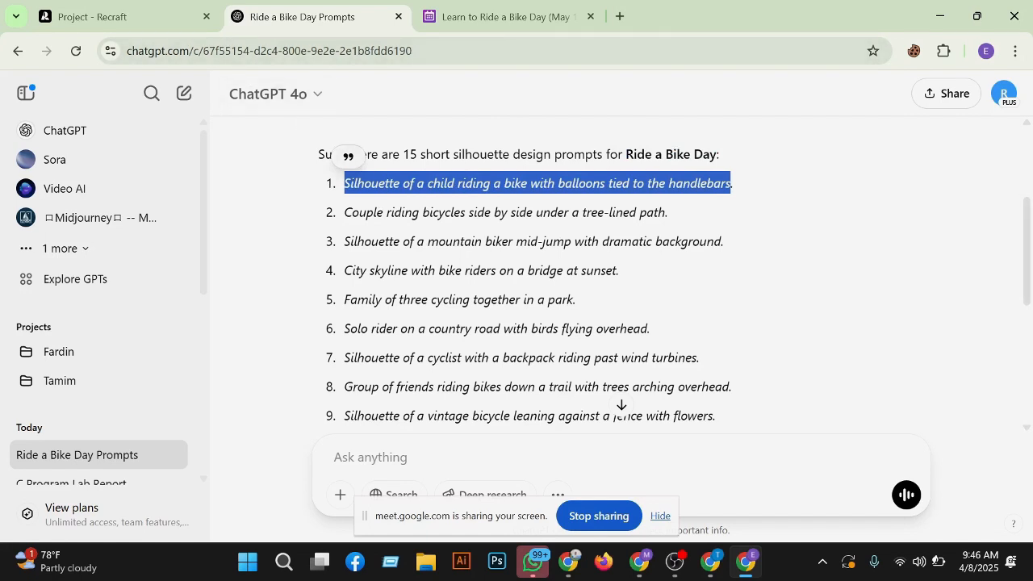
{"action": "right_click", "coordinate": [462, 186]}
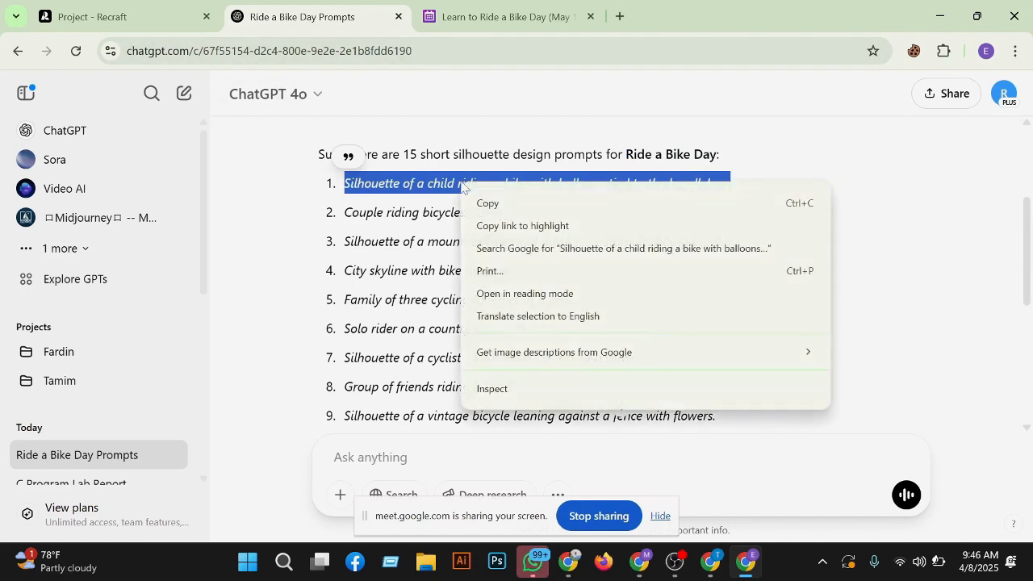
{"action": "left_click", "coordinate": [487, 203]}
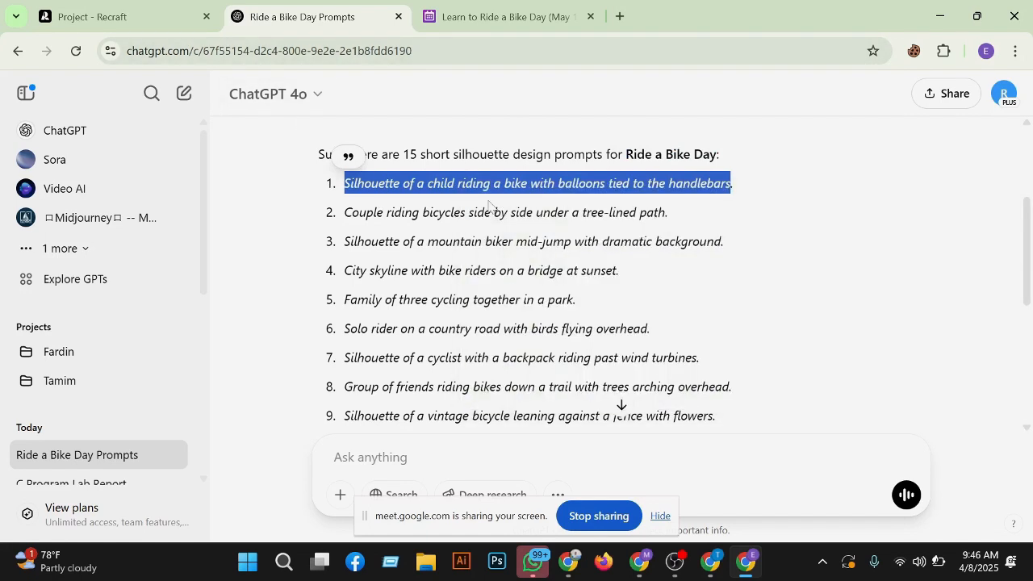
Switch to Recraft, paste the copied child-and-balloons prompt for the Linocut image, and generate it.
{"action": "left_click", "coordinate": [100, 17]}
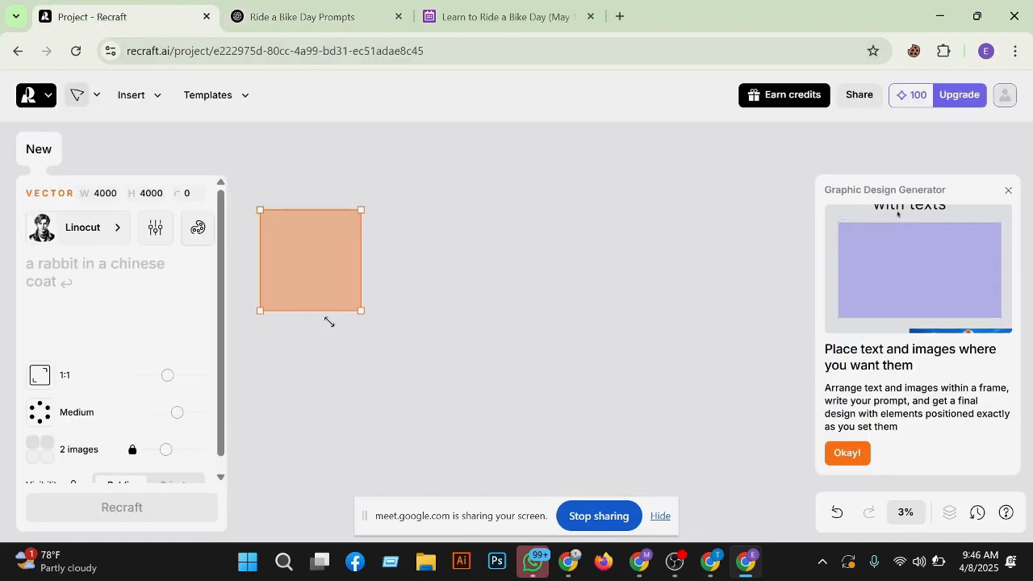
{"action": "left_click", "coordinate": [308, 17]}
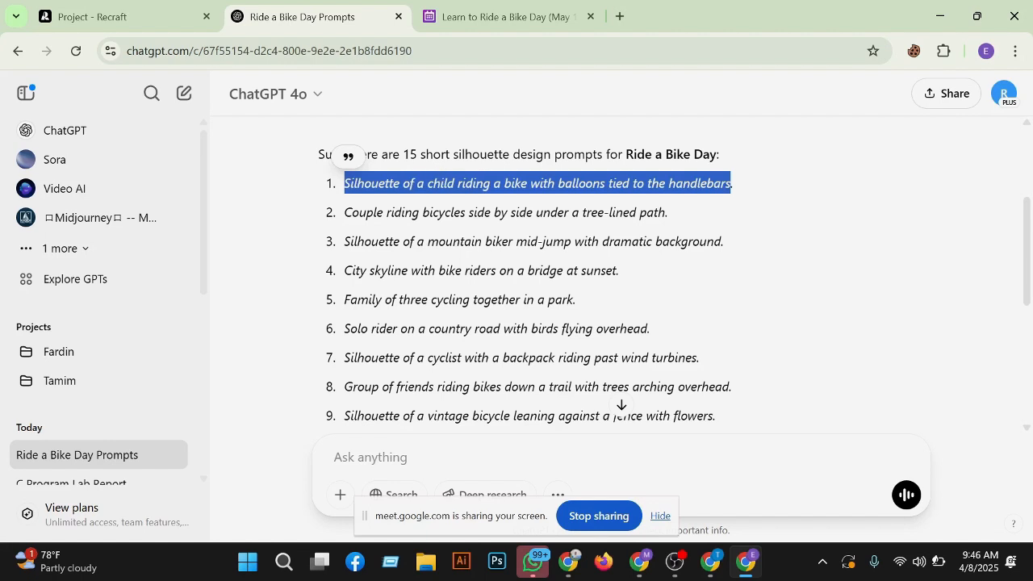
{"action": "left_click", "coordinate": [150, 21]}
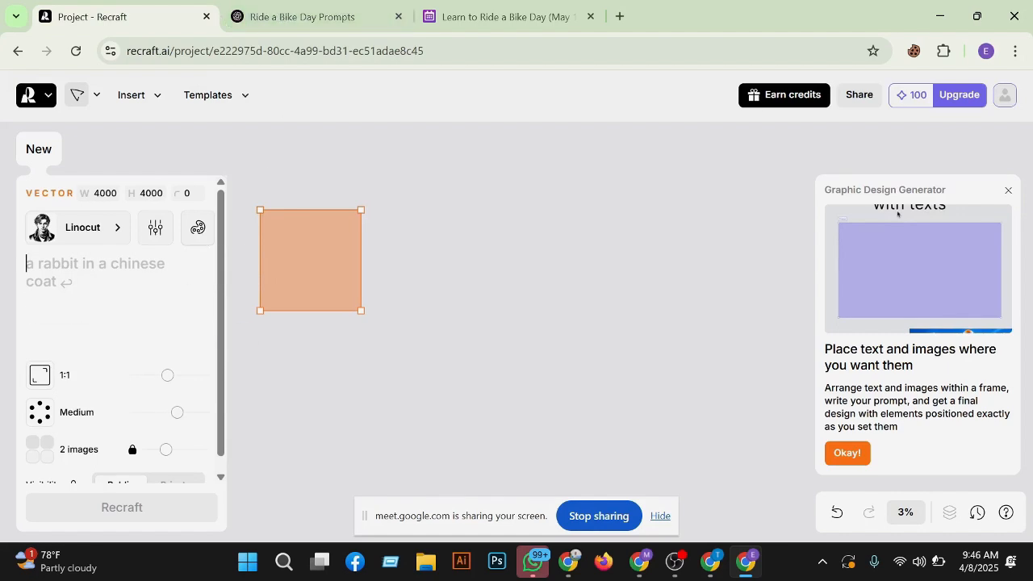
{"action": "key", "text": "ctrl+v"}
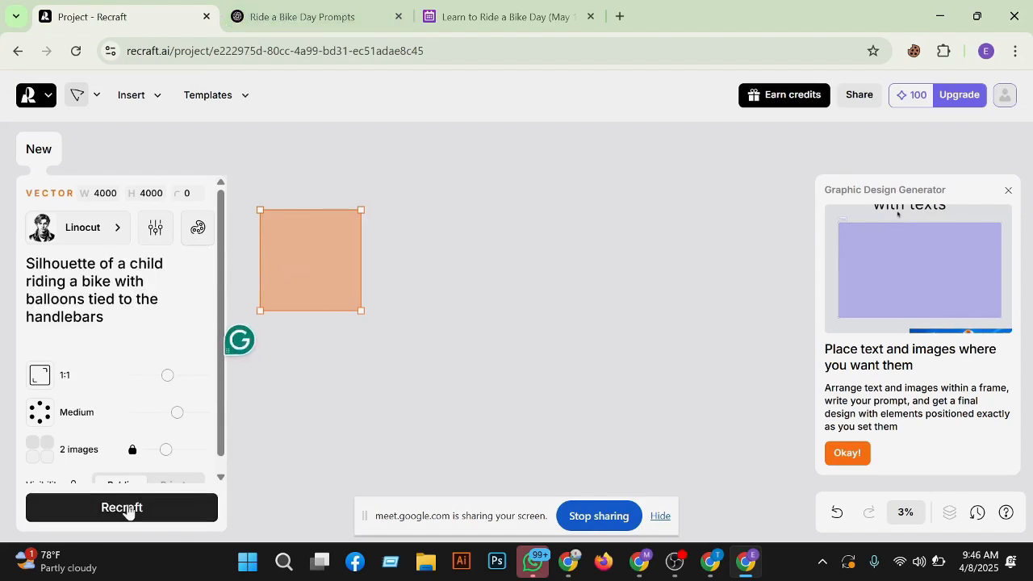
{"action": "left_click", "coordinate": [139, 506]}
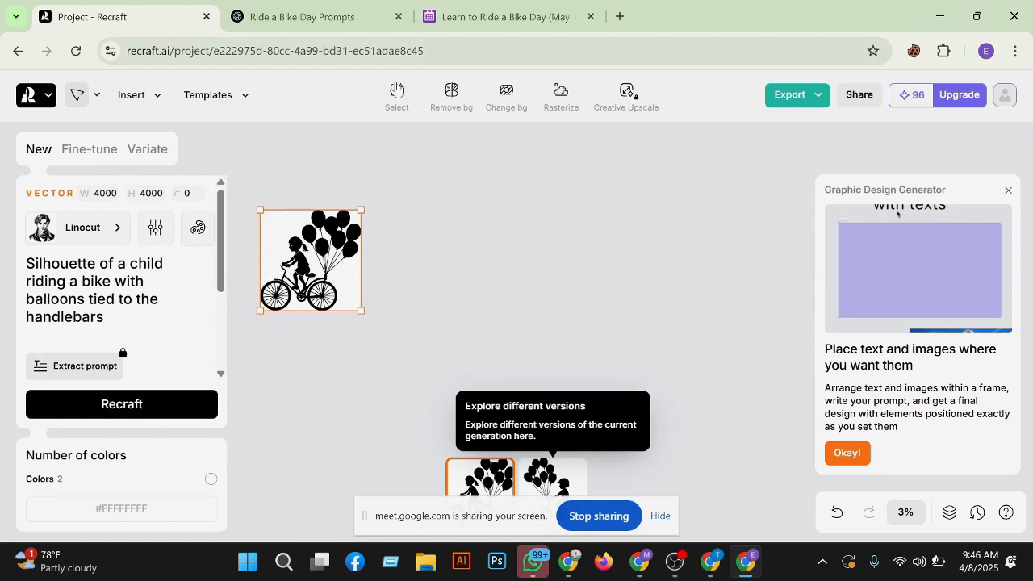
Examine the first generated silhouette up close, checking the rider, bicycle wheels and balloon strings.
{"action": "scroll", "coordinate": [261, 286], "scroll_direction": "up", "scroll_amount": 2}
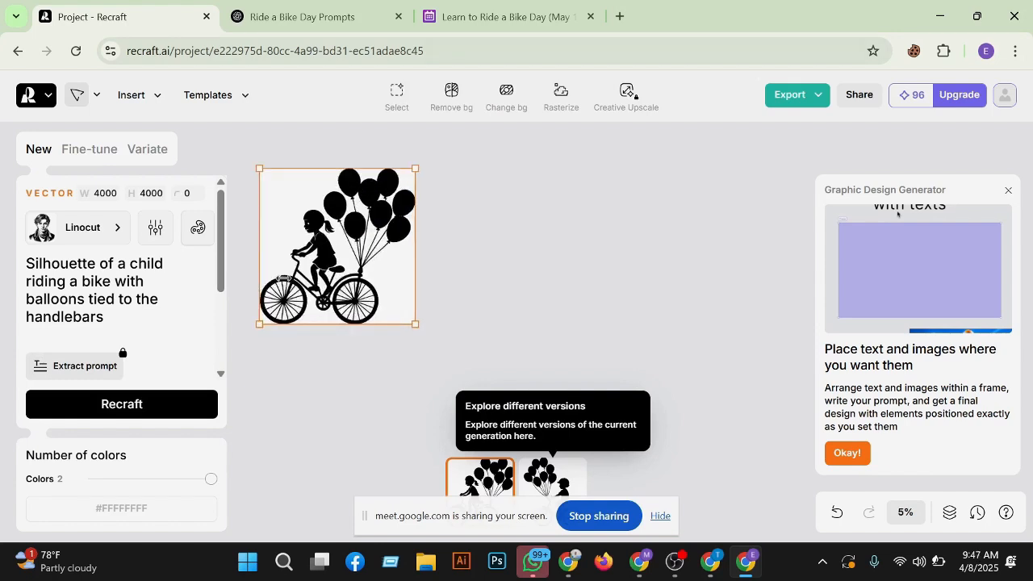
{"action": "scroll", "coordinate": [357, 278], "scroll_direction": "up", "scroll_amount": 2}
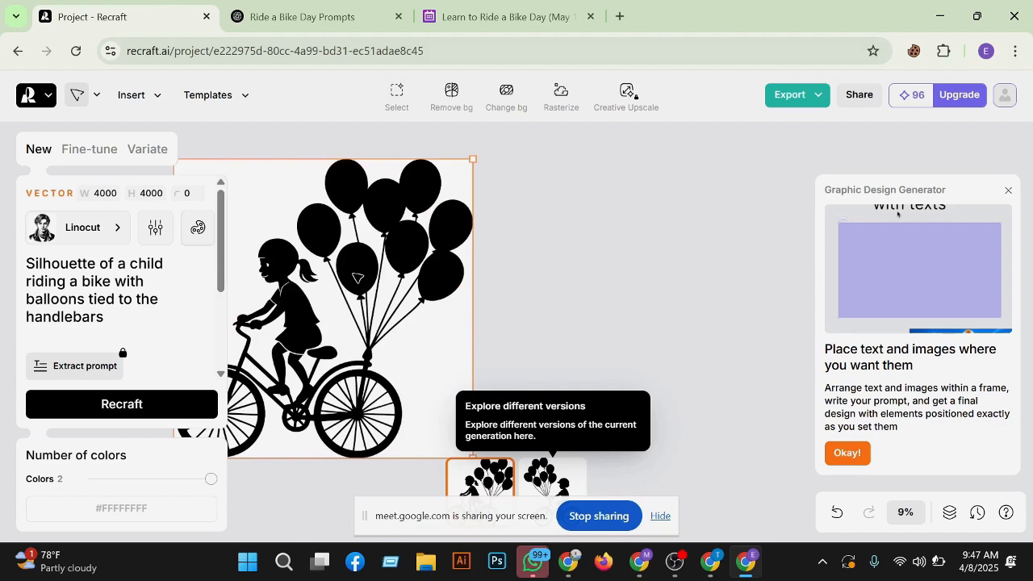
{"action": "scroll", "coordinate": [357, 278], "scroll_direction": "down", "scroll_amount": 1}
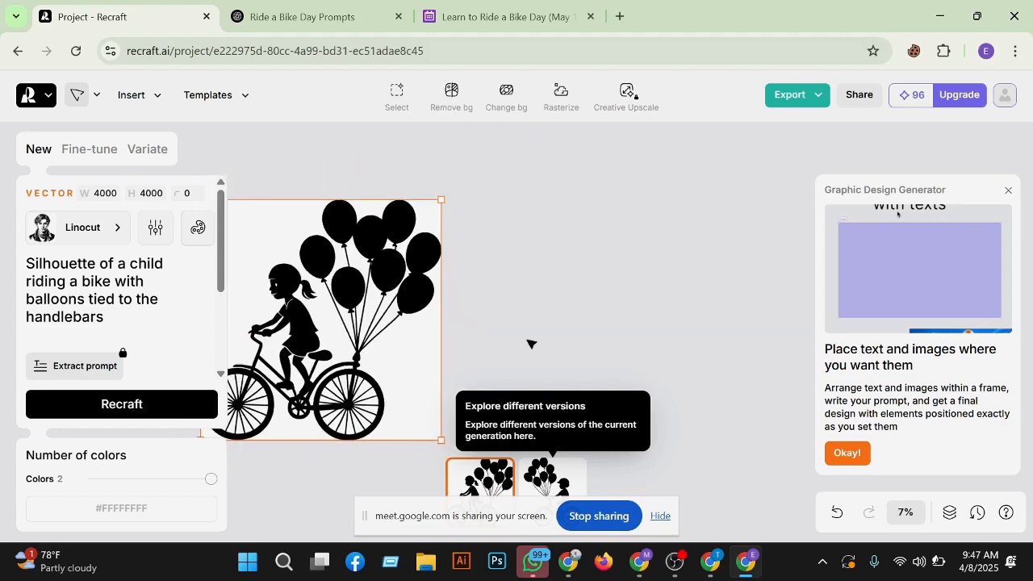
{"action": "left_click", "coordinate": [530, 344]}
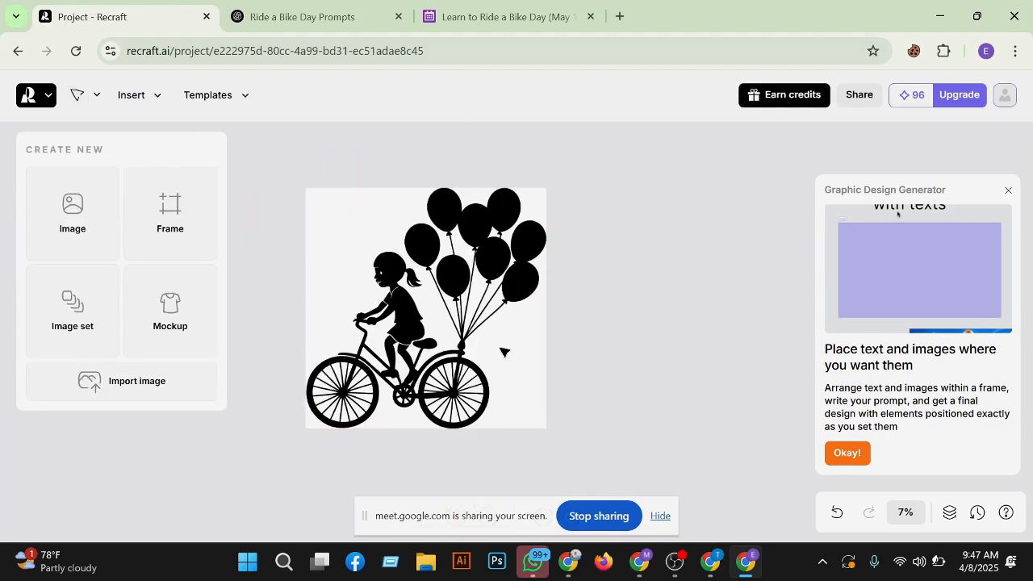
{"action": "scroll", "coordinate": [395, 357], "scroll_direction": "up", "scroll_amount": 4}
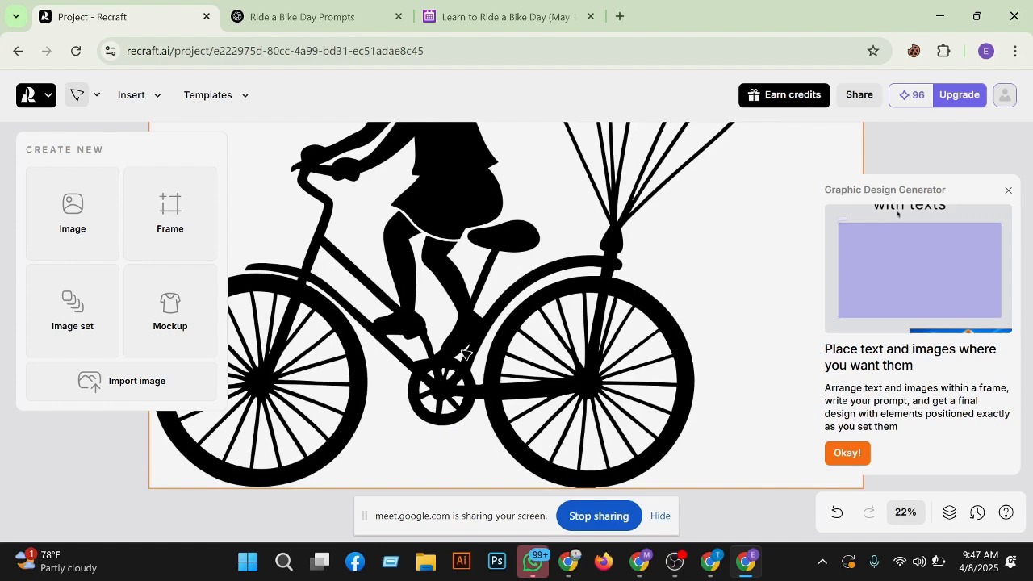
{"action": "scroll", "coordinate": [464, 353], "scroll_direction": "down", "scroll_amount": 3}
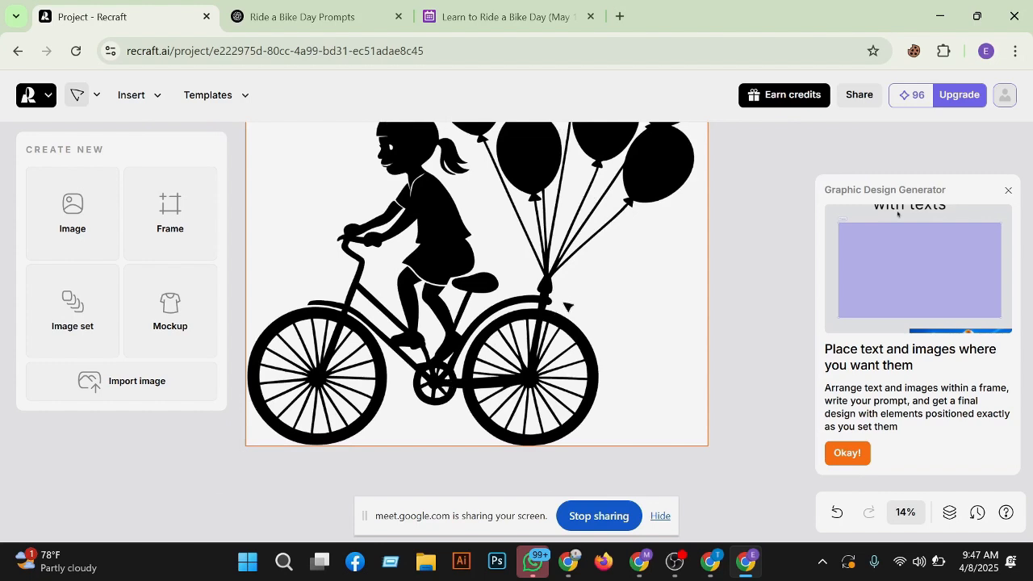
{"action": "scroll", "coordinate": [567, 307], "scroll_direction": "down", "scroll_amount": 2}
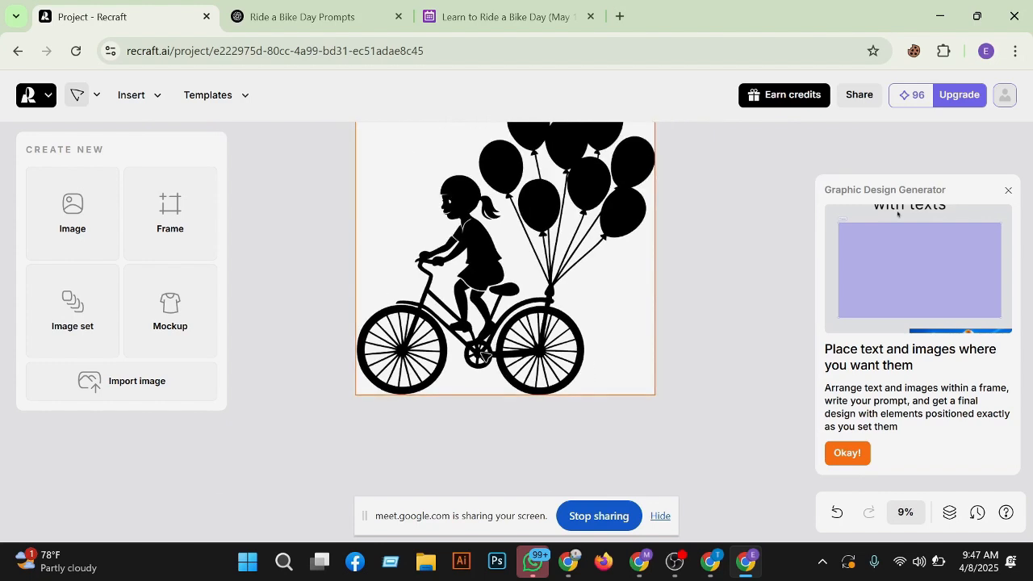
Show the second version of the generated image and examine its rear wheel hub and spokes up close.
{"action": "left_click", "coordinate": [523, 291]}
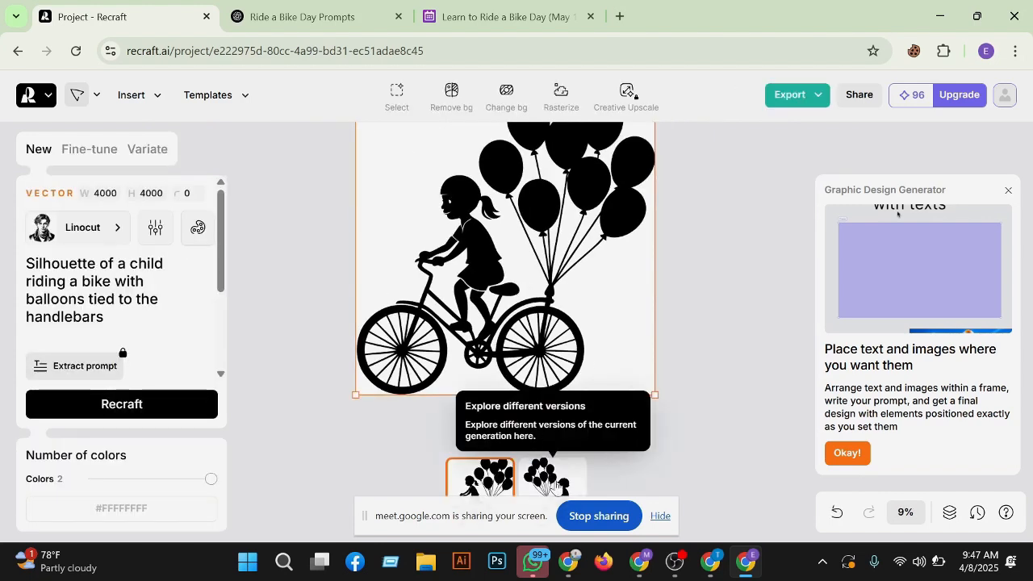
{"action": "left_click", "coordinate": [555, 486]}
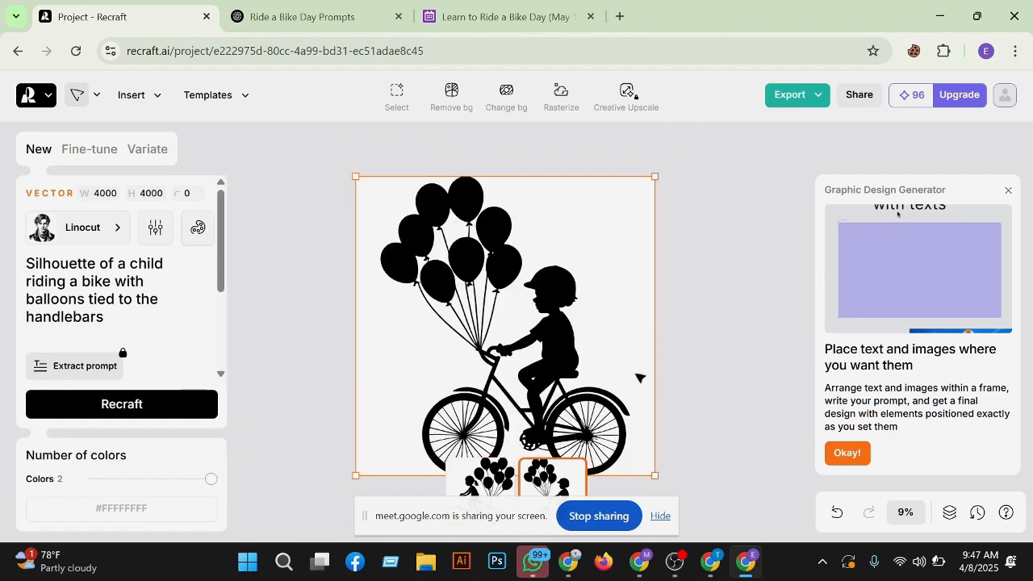
{"action": "scroll", "coordinate": [587, 436], "scroll_direction": "up", "scroll_amount": 3}
{"action": "scroll", "coordinate": [587, 437], "scroll_direction": "up", "scroll_amount": 3}
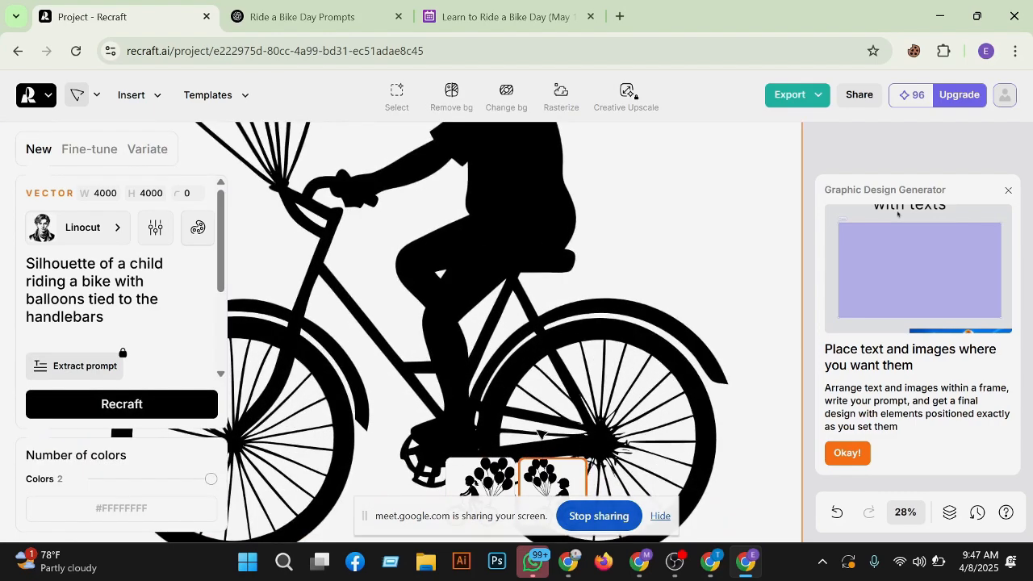
{"action": "scroll", "coordinate": [541, 433], "scroll_direction": "down", "scroll_amount": 3}
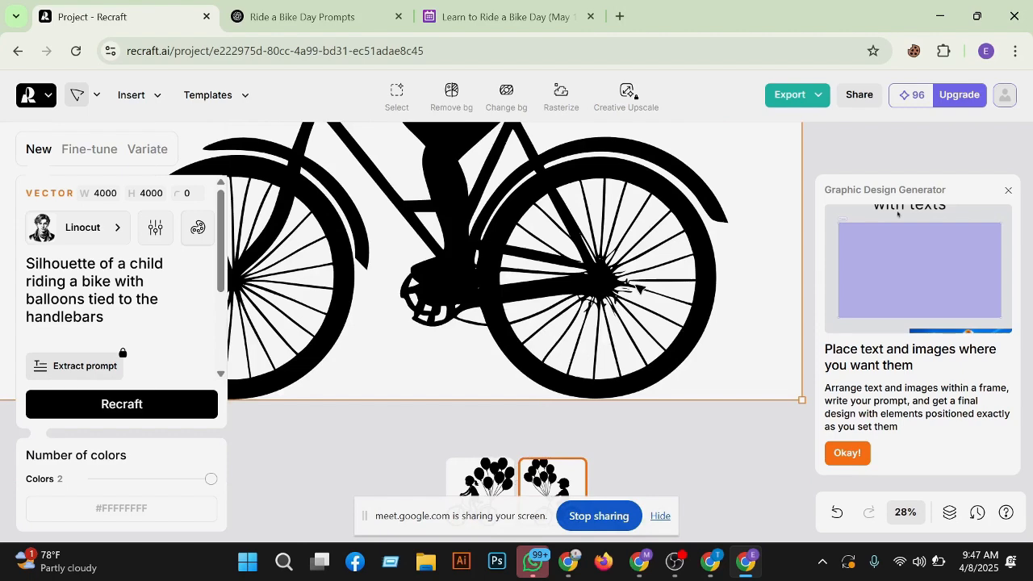
{"action": "scroll", "coordinate": [646, 292], "scroll_direction": "up", "scroll_amount": 5}
{"action": "scroll", "coordinate": [646, 292], "scroll_direction": "up", "scroll_amount": 2}
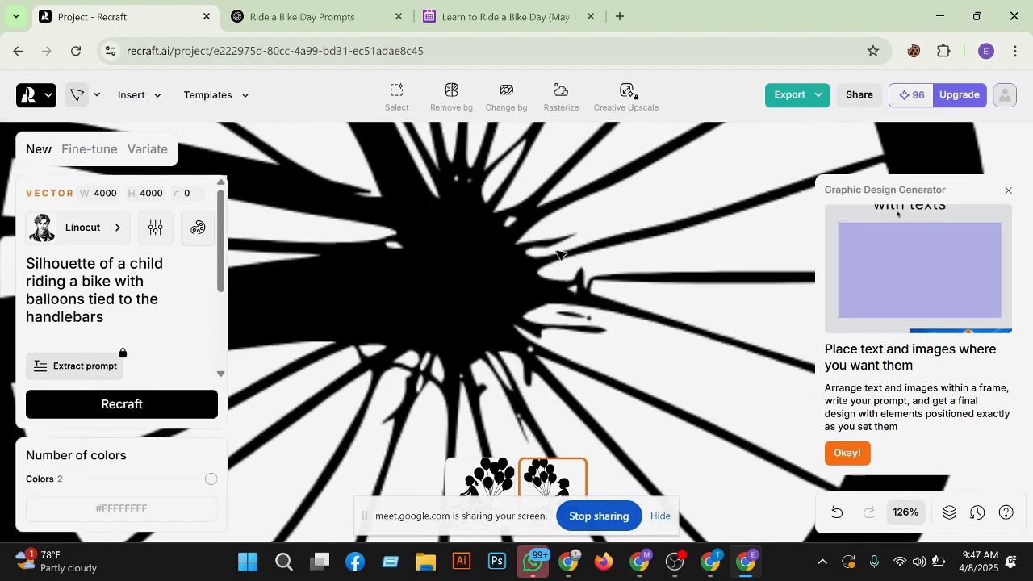
{"action": "scroll", "coordinate": [565, 258], "scroll_direction": "right", "scroll_amount": 1}
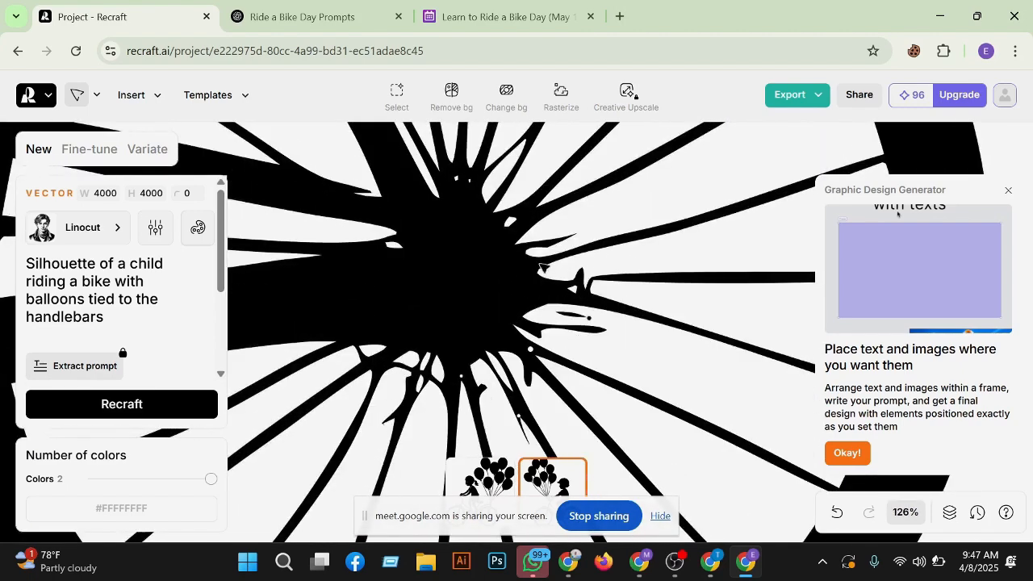
{"action": "scroll", "coordinate": [513, 336], "scroll_direction": "down", "scroll_amount": 8}
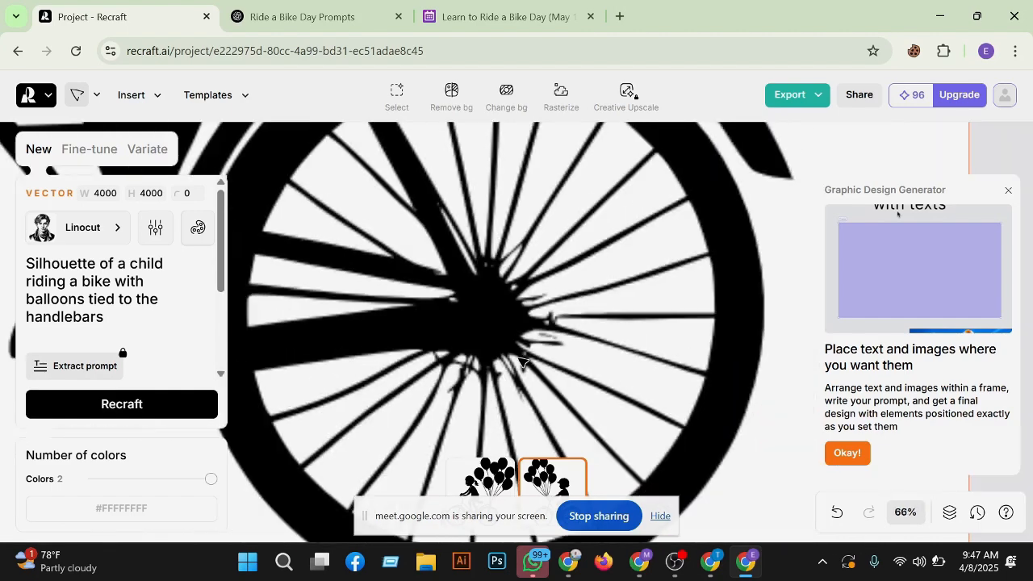
{"action": "scroll", "coordinate": [520, 358], "scroll_direction": "down", "scroll_amount": 3}
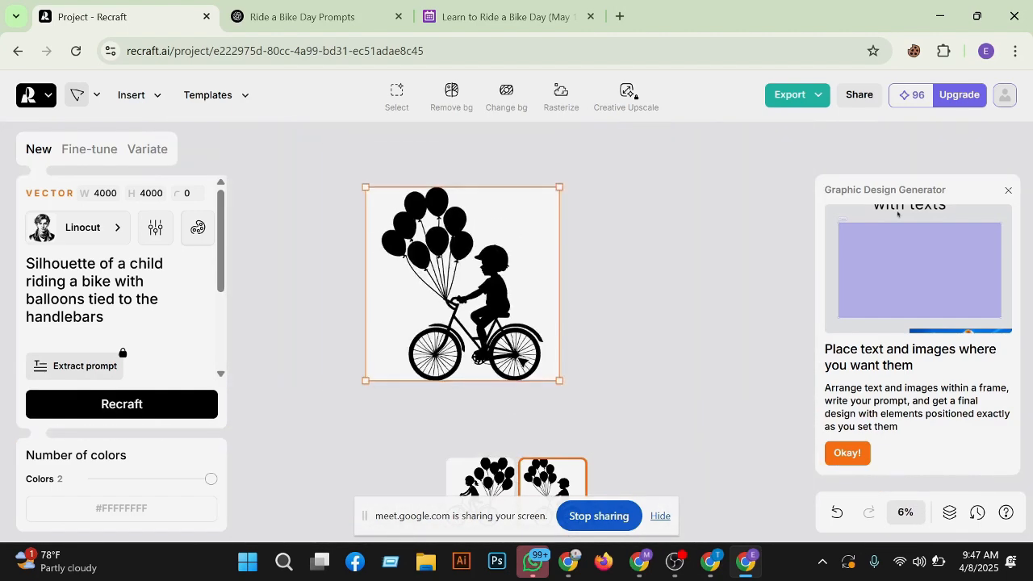
{"action": "scroll", "coordinate": [542, 325], "scroll_direction": "up", "scroll_amount": 1}
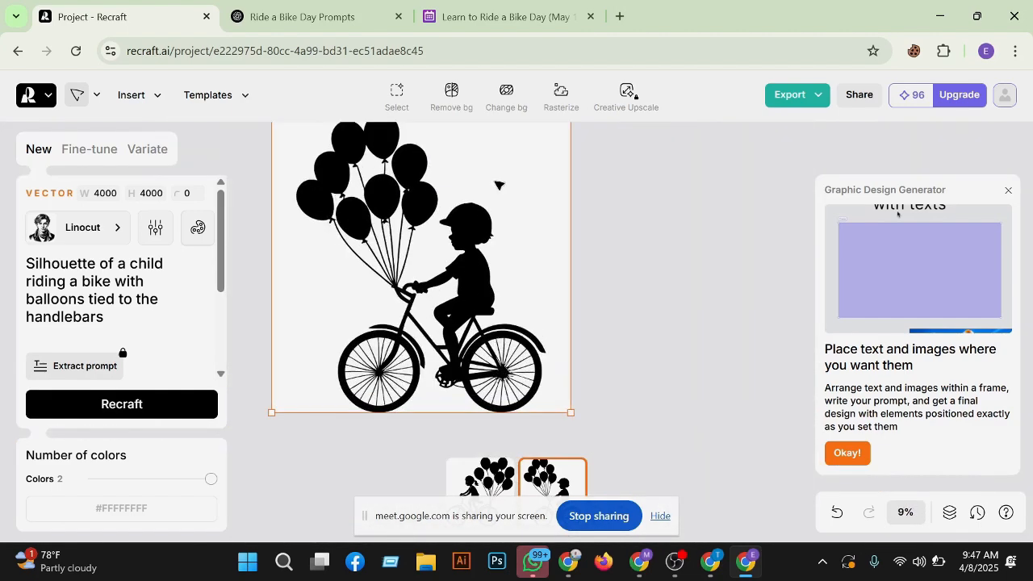
Switch to ChatGPT and send the follow-up request "more shome short".
{"action": "left_click", "coordinate": [320, 16]}
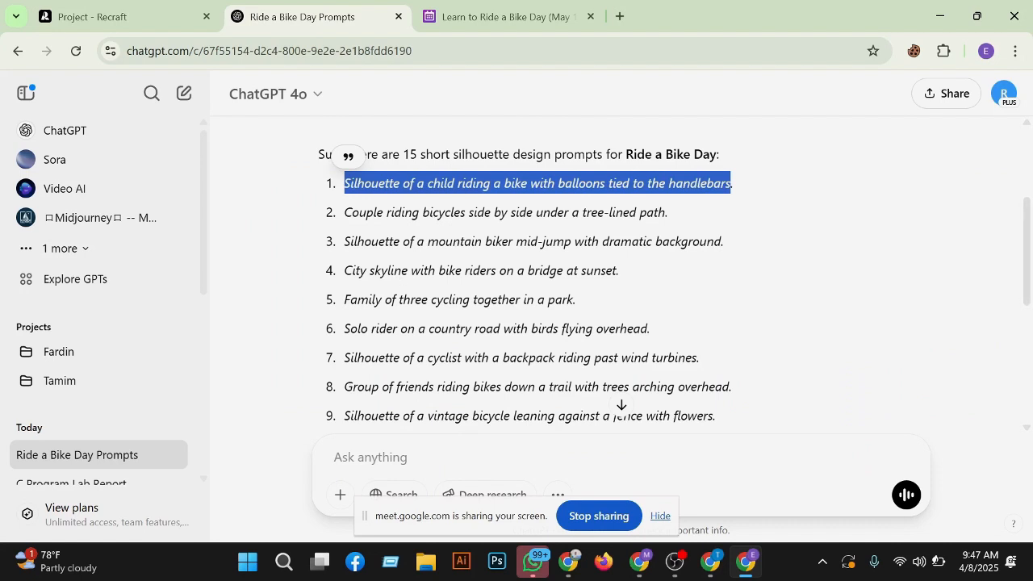
{"action": "left_click", "coordinate": [379, 457]}
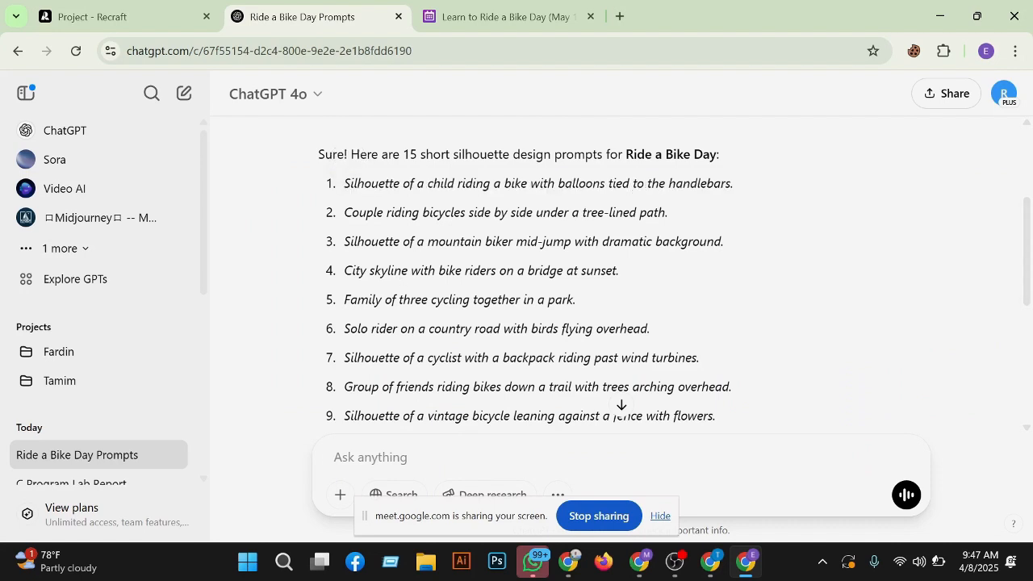
{"action": "type", "text": "more s"}
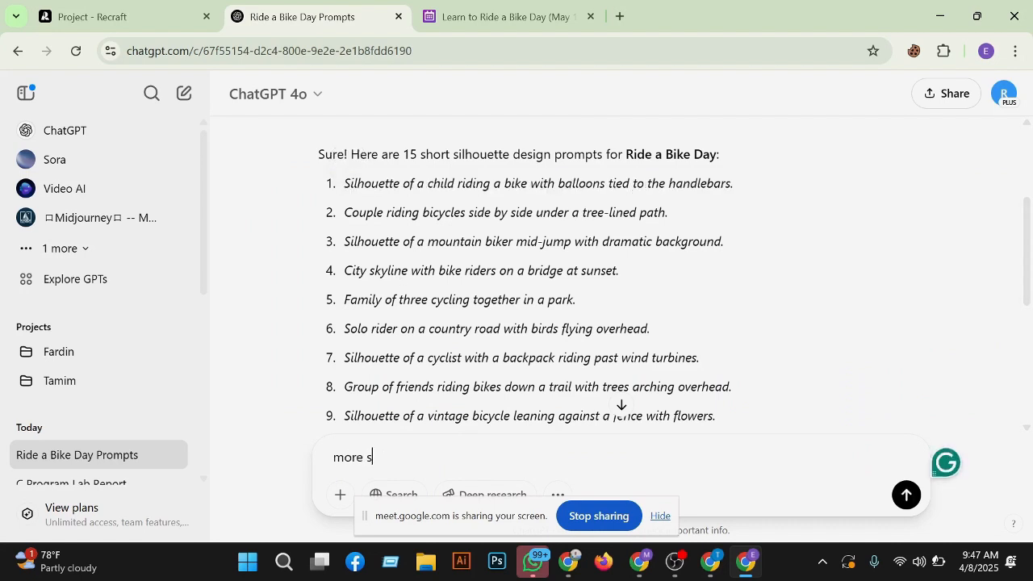
{"action": "type", "text": "home short"}
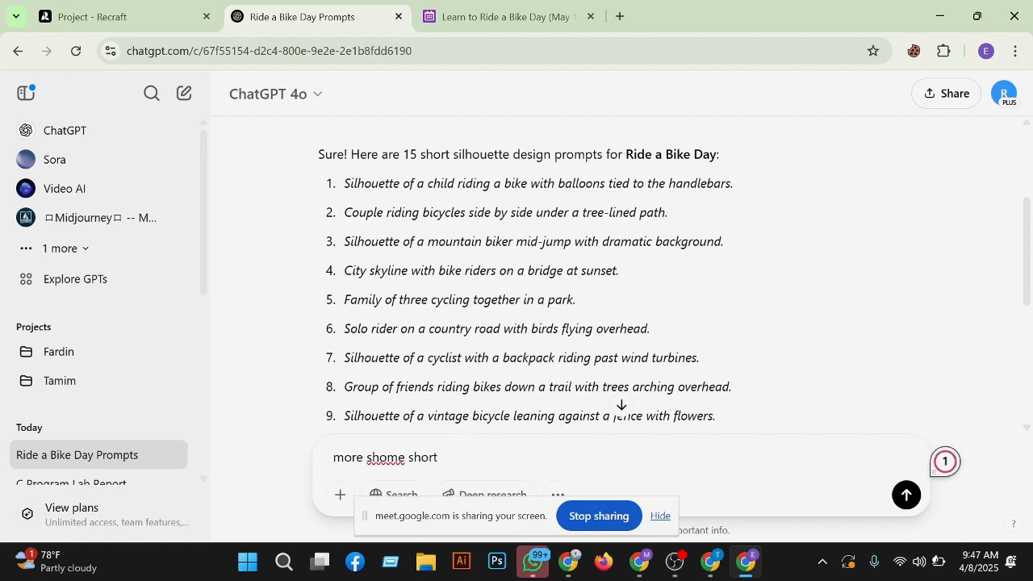
{"action": "key", "text": "Return"}
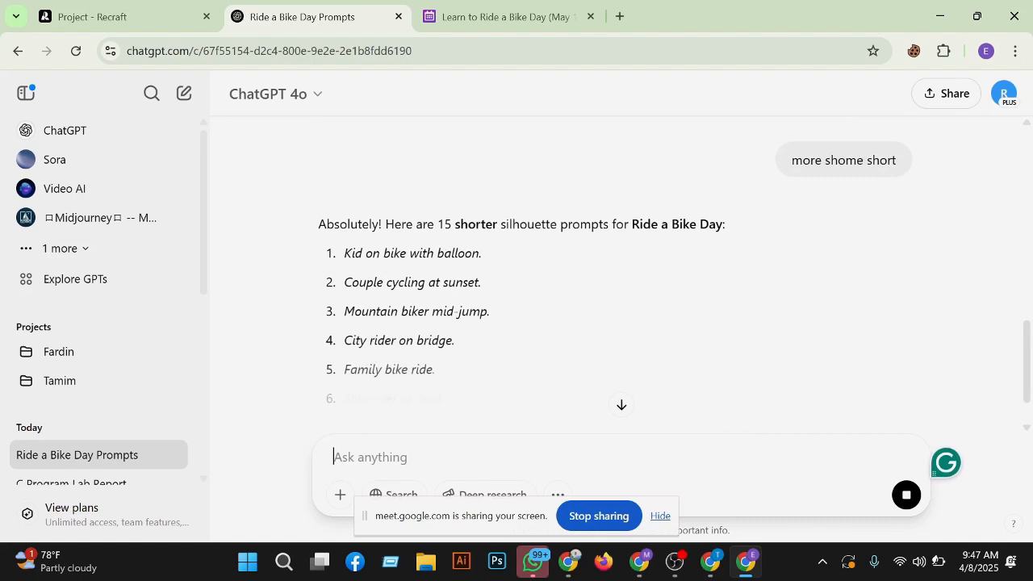
Copy the shorter prompt "Kid on bike with balloon." and replace the image prompt in Recraft with it.
{"action": "left_click_drag", "start_coordinate": [344, 254], "coordinate": [481, 253]}
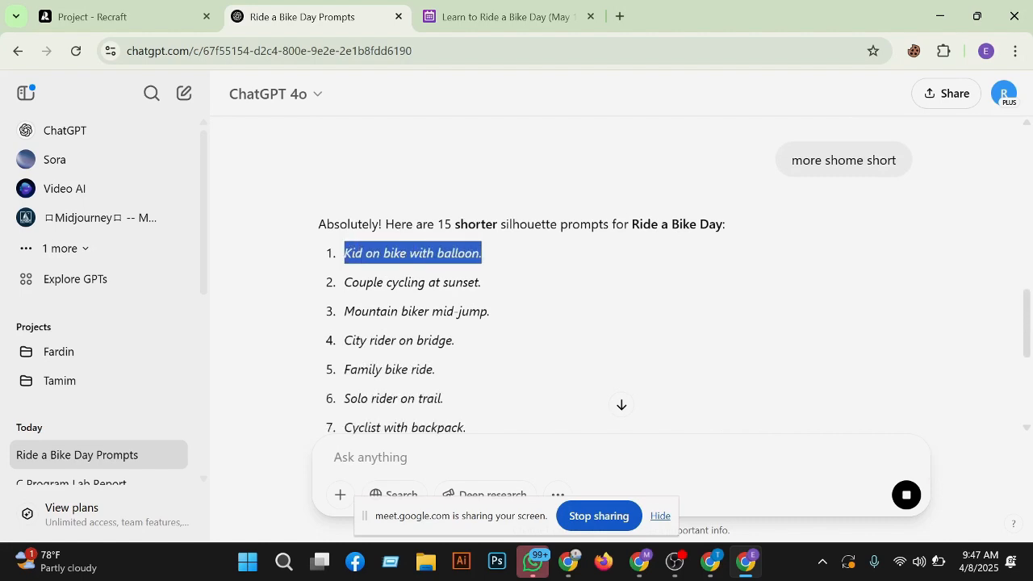
{"action": "left_click", "coordinate": [157, 23]}
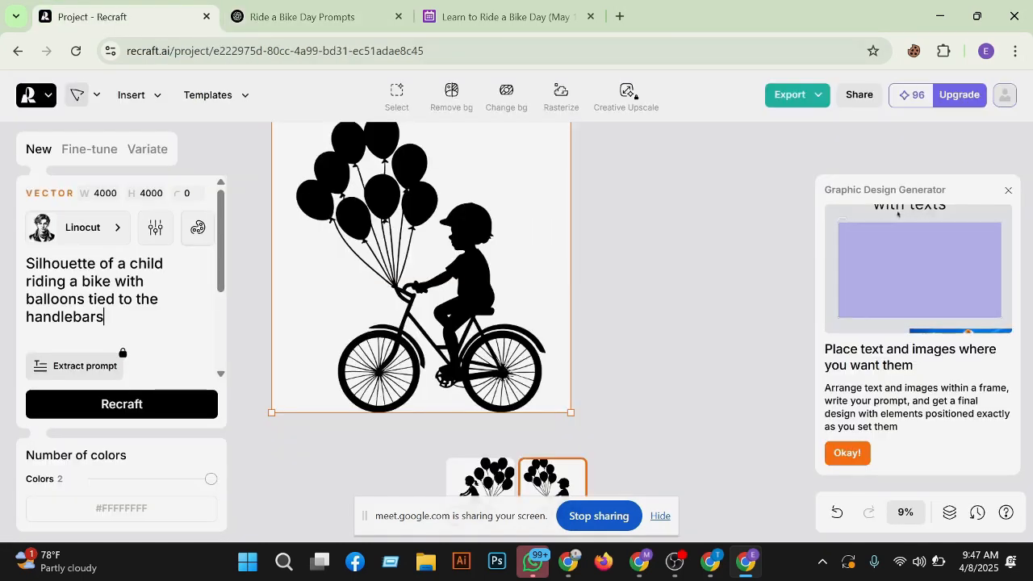
{"action": "key", "text": "ctrl+a"}
{"action": "type", "text": "Kid on bike with balloon."}
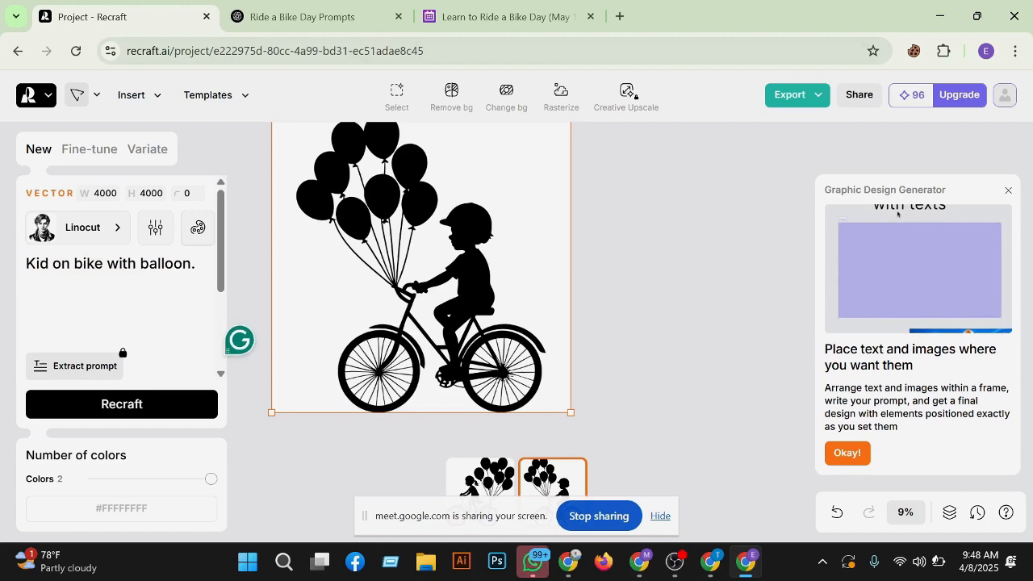
Change the image prompt to "Silhouette of Kid on bike with balloon" and generate new images from it.
{"action": "key", "text": "ctrl+a"}
{"action": "type", "text": "Silhouette of a child riding a bike with balloons tied to the handlebars"}
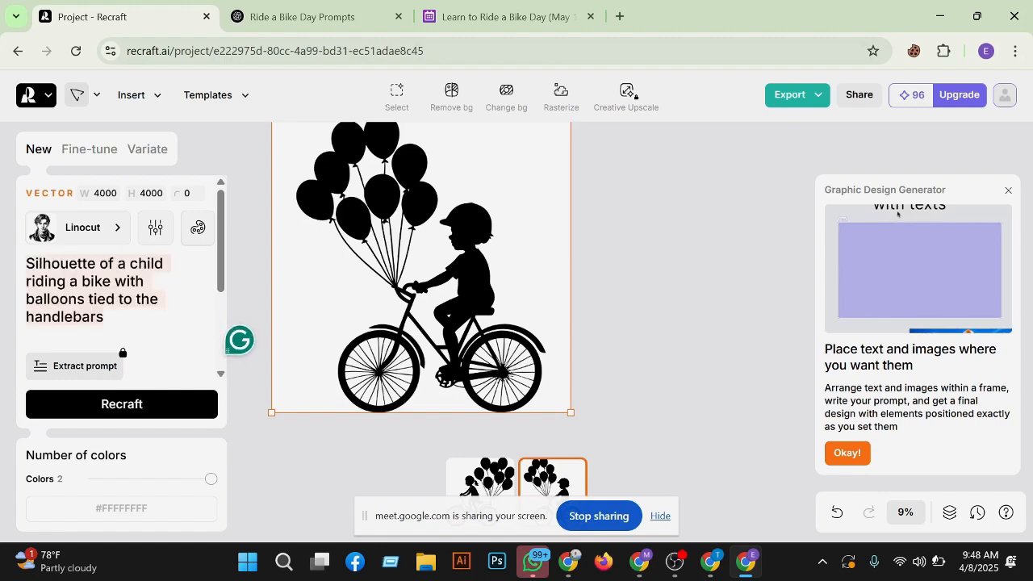
{"action": "key", "text": "ctrl+a"}
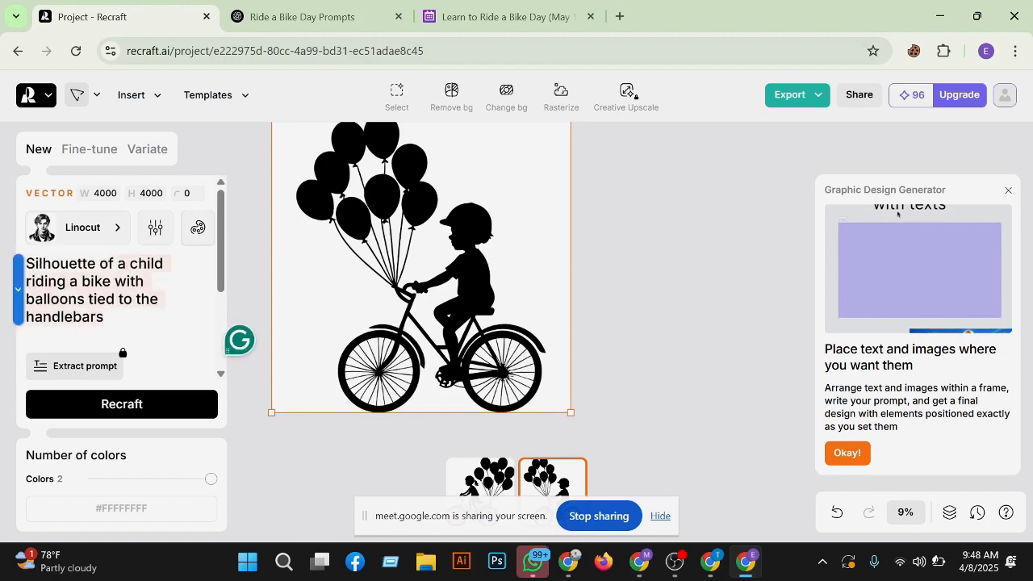
{"action": "type", "text": "Silhouette of Kid on bike with balloon."}
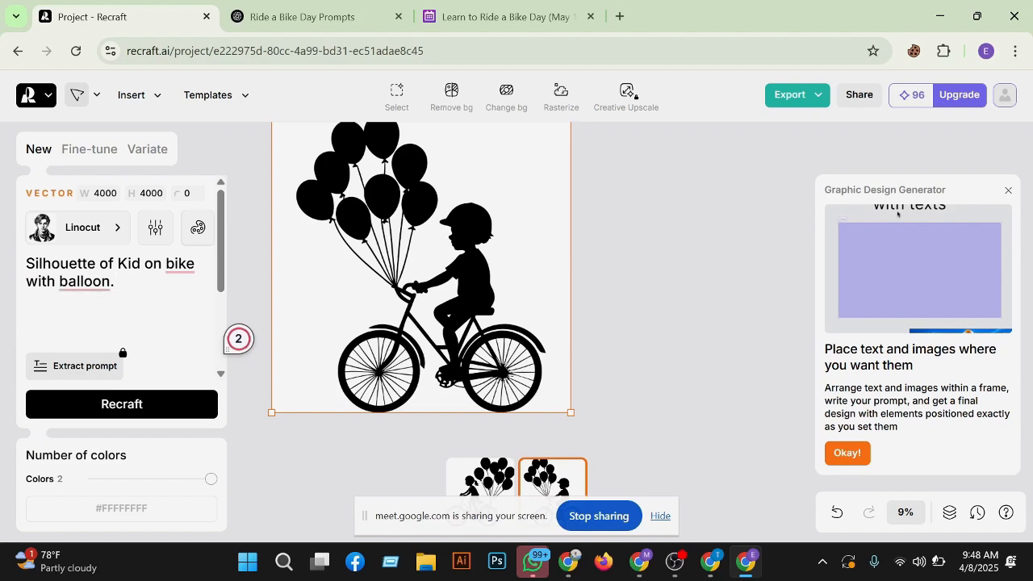
{"action": "key", "text": "BackSpace"}
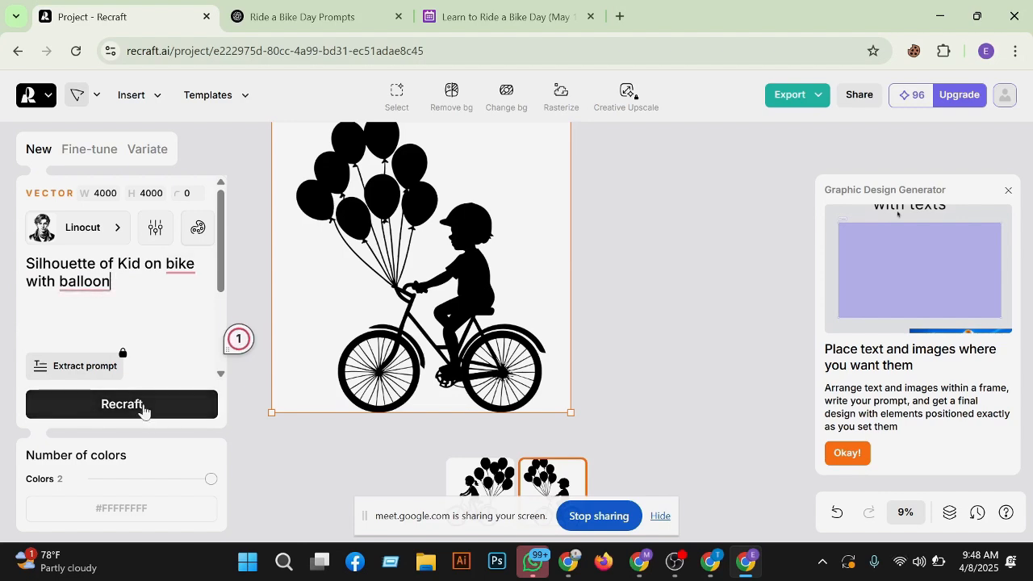
{"action": "left_click", "coordinate": [145, 412]}
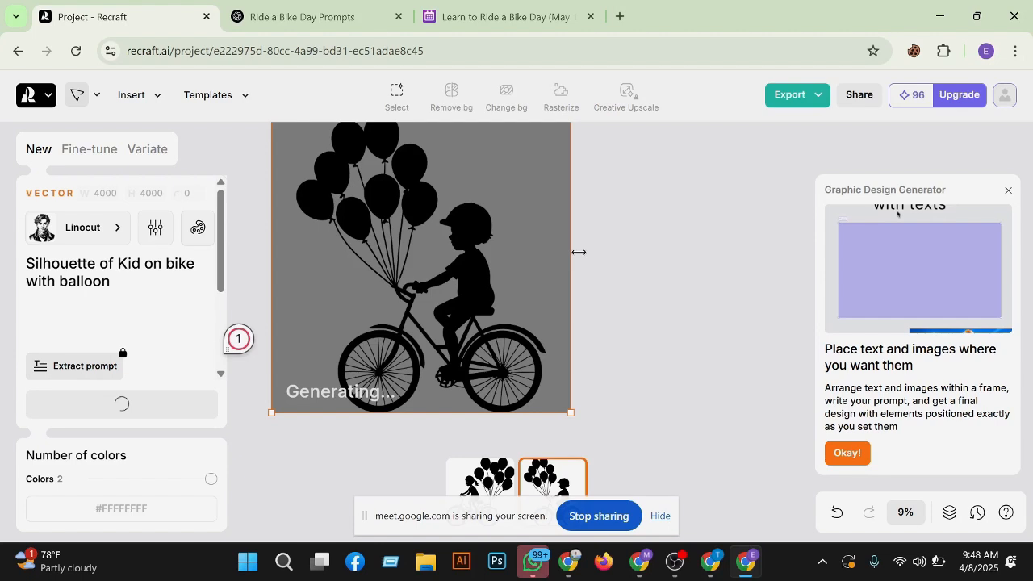
{"action": "left_click", "coordinate": [568, 562]}
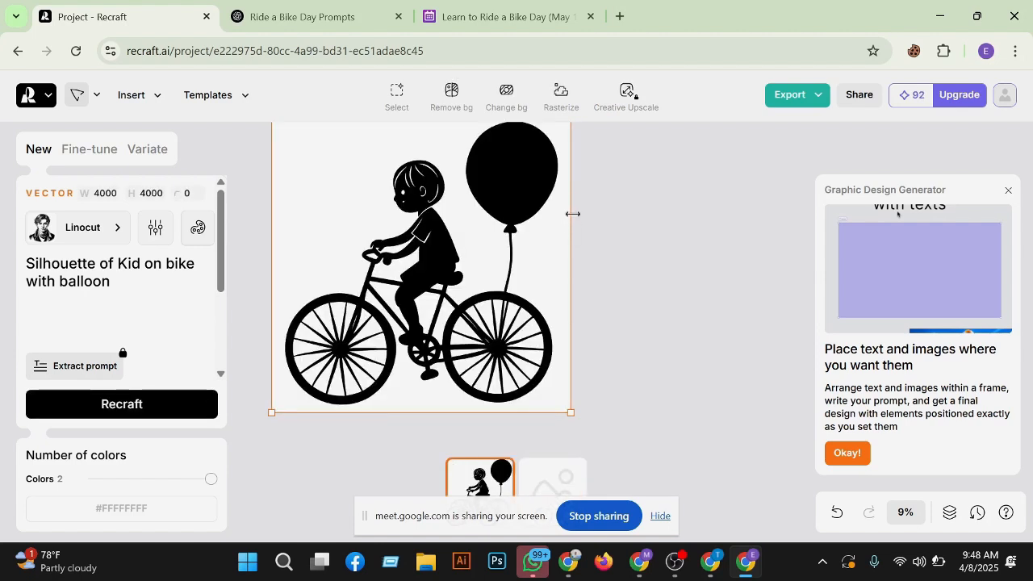
Show the second generated version and examine the rider, rear basket, wheel spokes and chainring up close.
{"action": "left_click", "coordinate": [561, 482]}
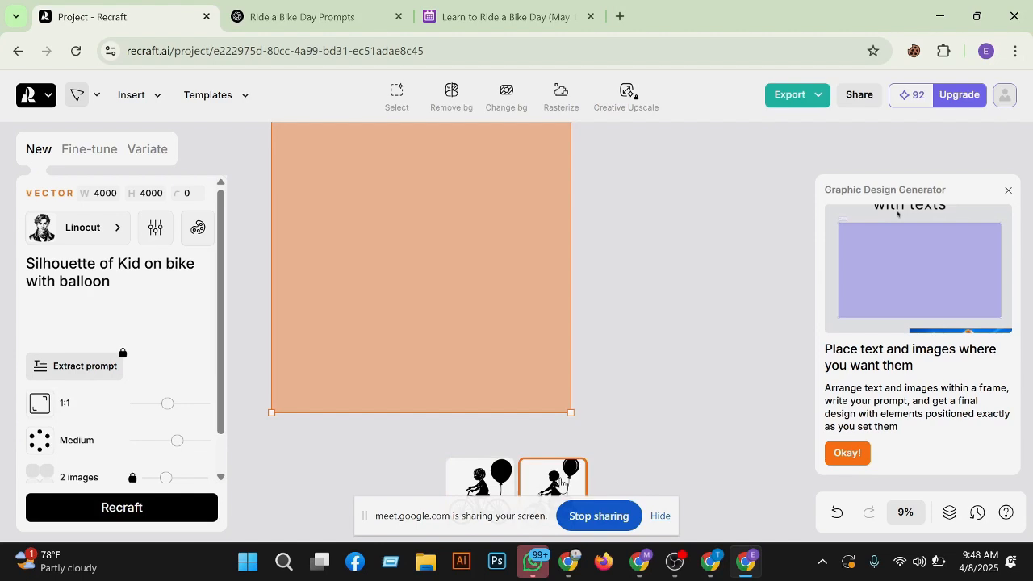
{"action": "scroll", "coordinate": [456, 244], "scroll_direction": "up", "scroll_amount": 5}
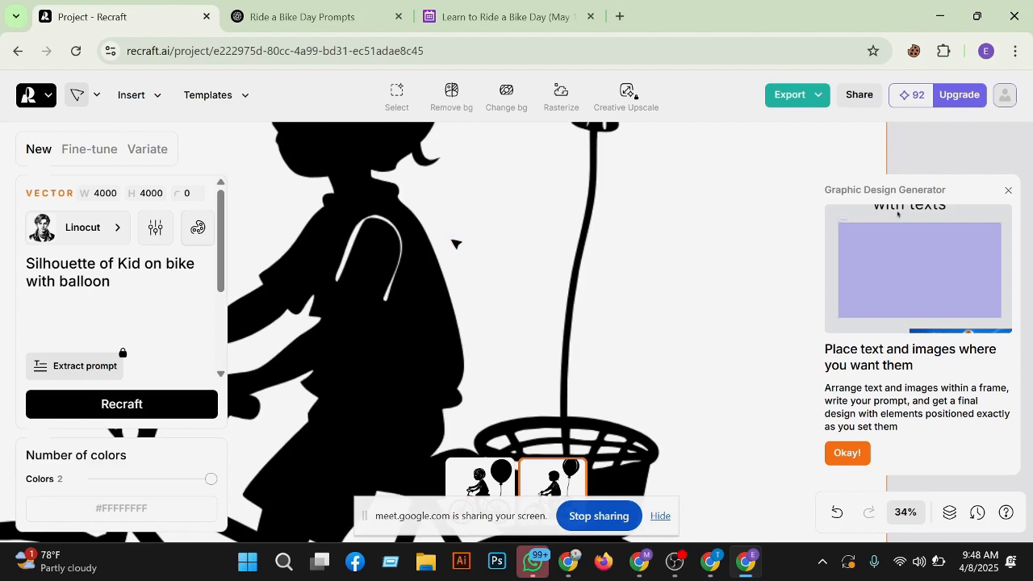
{"action": "scroll", "coordinate": [579, 325], "scroll_direction": "down", "scroll_amount": 5}
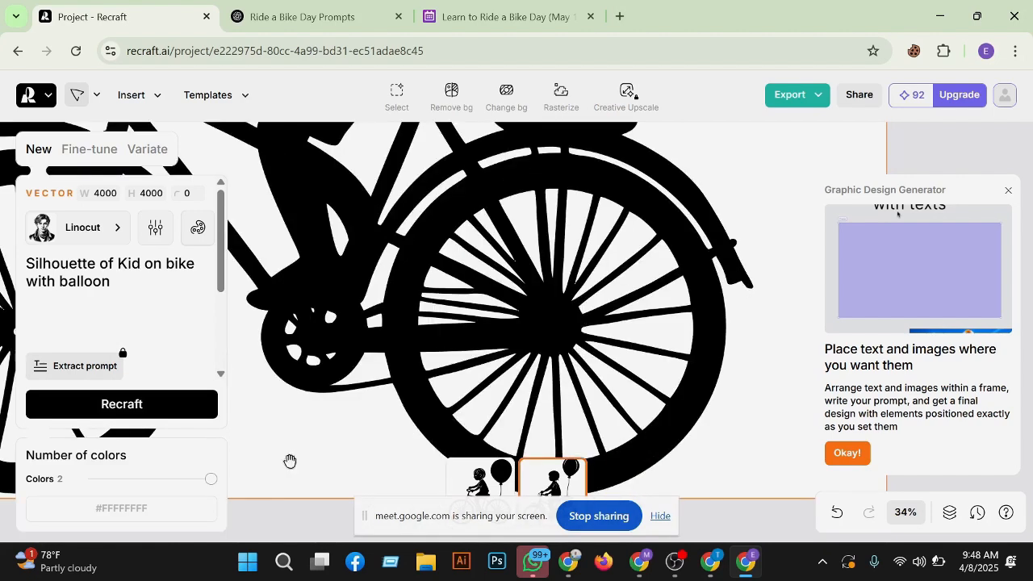
{"action": "scroll", "coordinate": [470, 321], "scroll_direction": "down", "scroll_amount": 1}
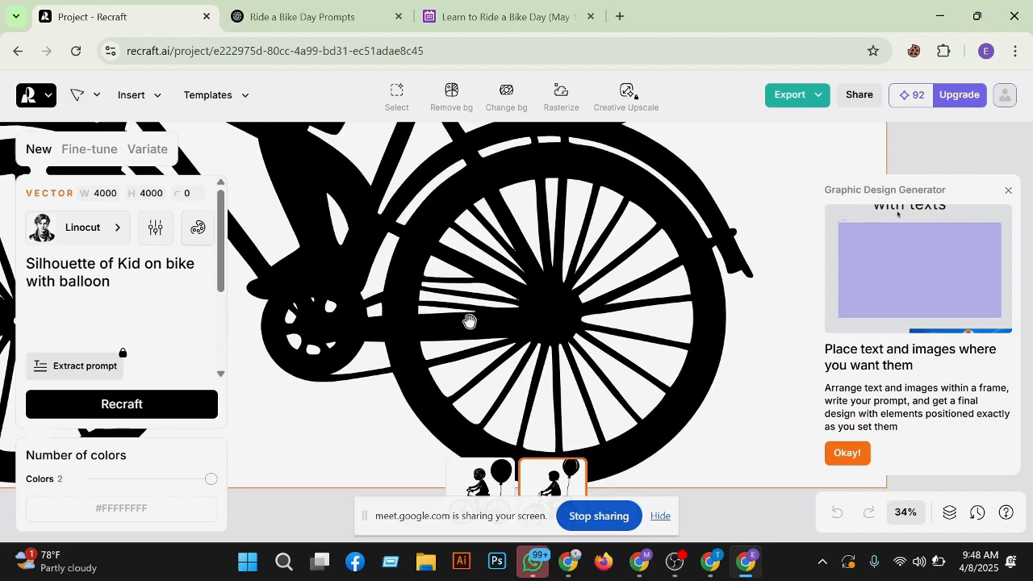
{"action": "key", "text": "v"}
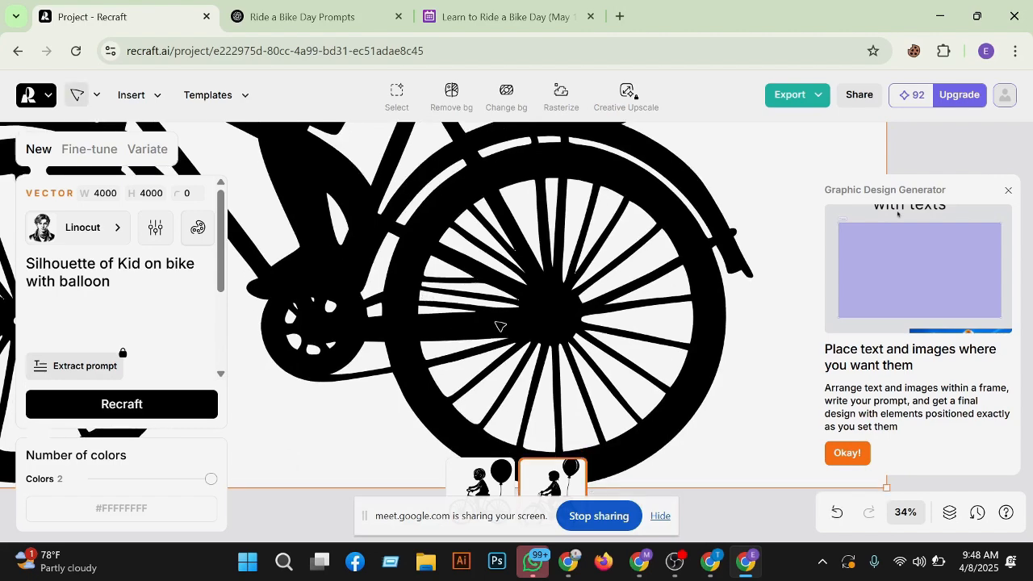
{"action": "key", "text": "shift+1"}
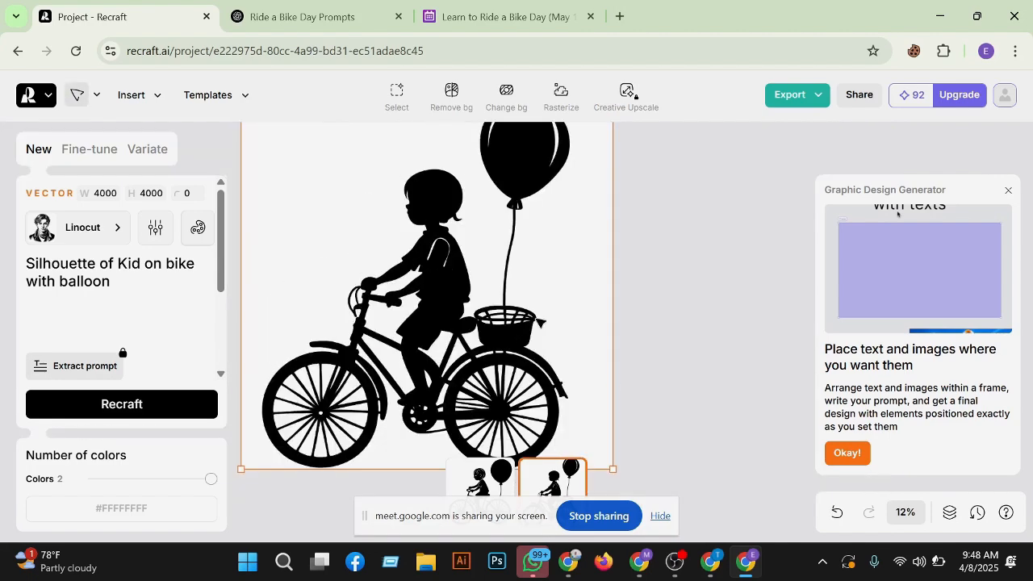
Regenerate the image from the same prompt and examine the new version's rider, wheels and balloon string.
{"action": "left_click", "coordinate": [155, 409]}
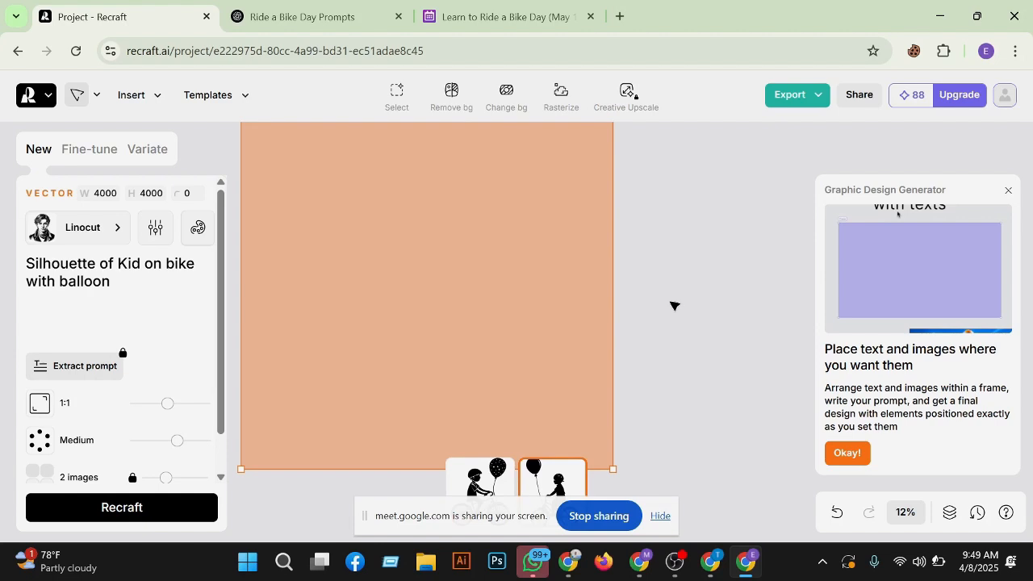
{"action": "scroll", "coordinate": [521, 430], "scroll_direction": "up", "scroll_amount": 4}
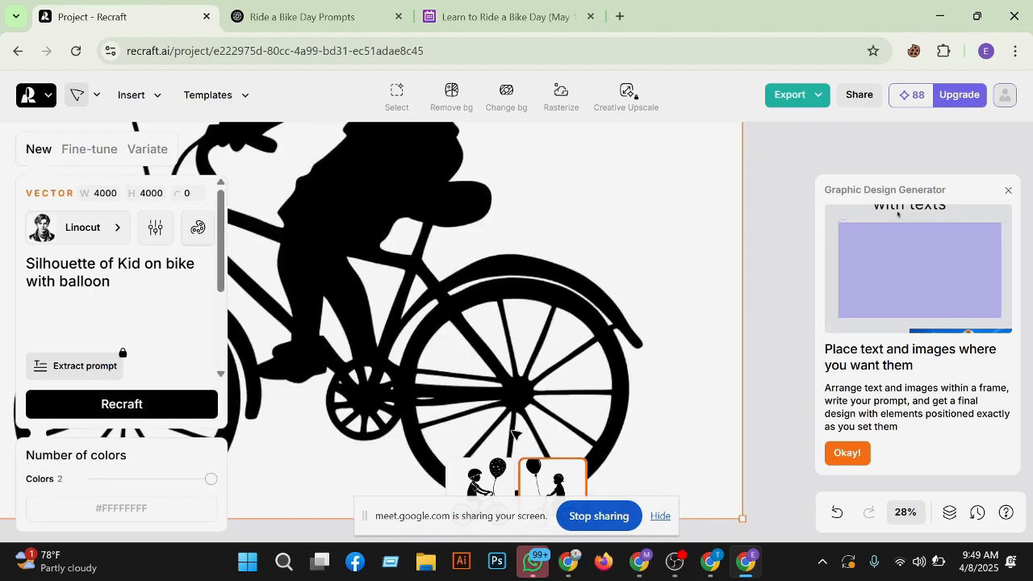
{"action": "scroll", "coordinate": [477, 350], "scroll_direction": "down", "scroll_amount": 3}
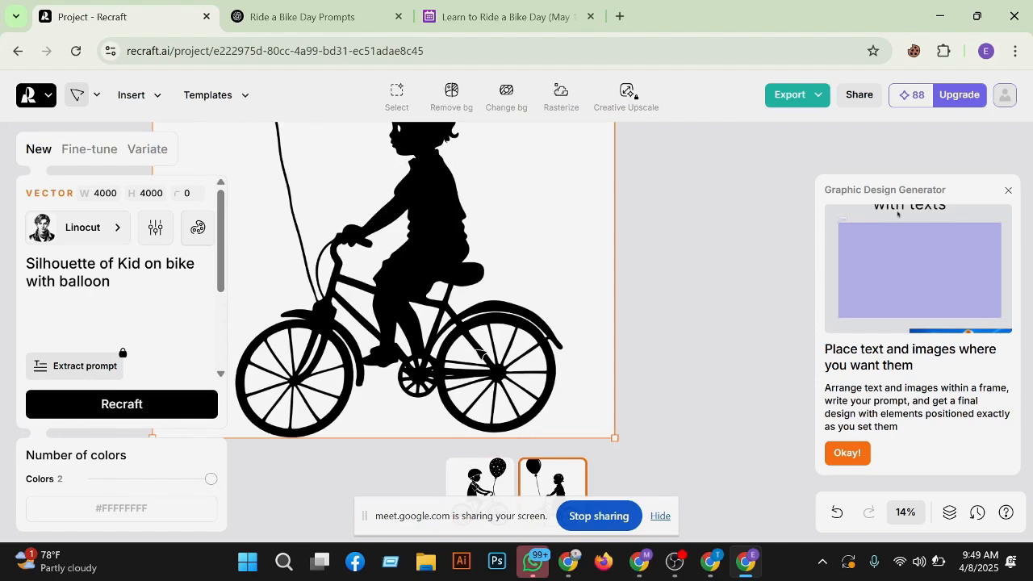
{"action": "scroll", "coordinate": [622, 369], "scroll_direction": "up", "scroll_amount": 3}
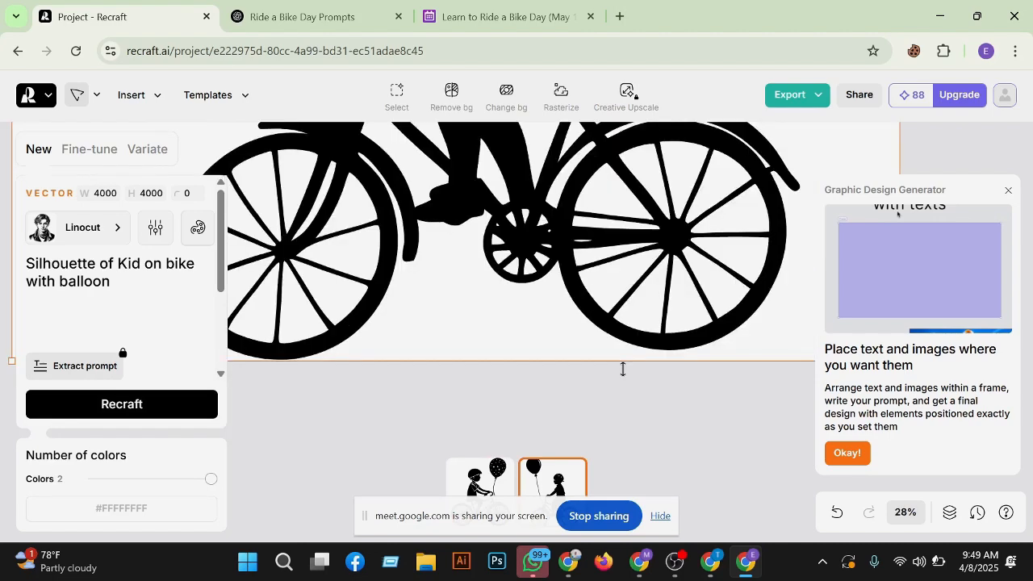
{"action": "scroll", "coordinate": [555, 286], "scroll_direction": "up", "scroll_amount": 2}
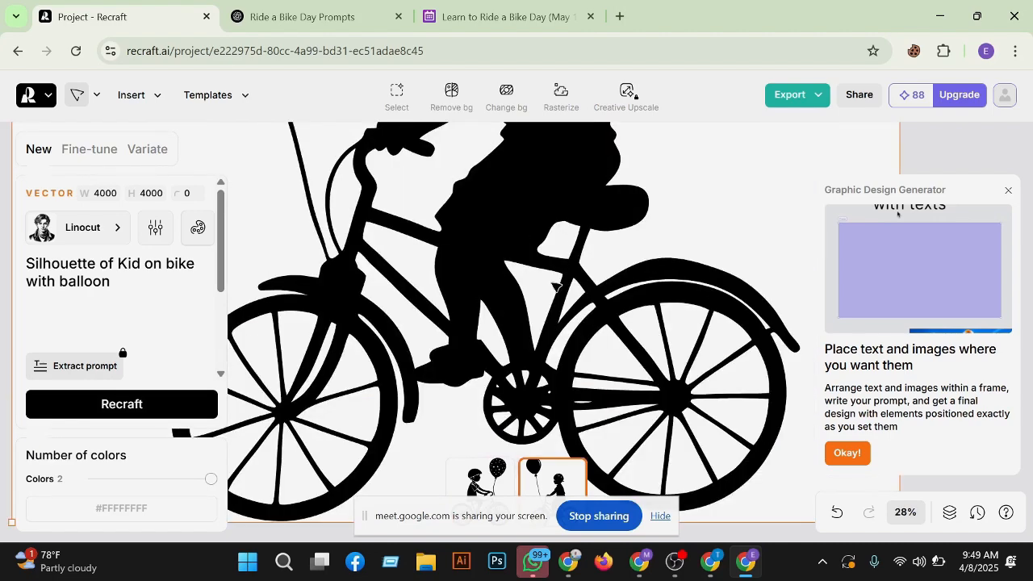
{"action": "scroll", "coordinate": [555, 286], "scroll_direction": "down", "scroll_amount": 2}
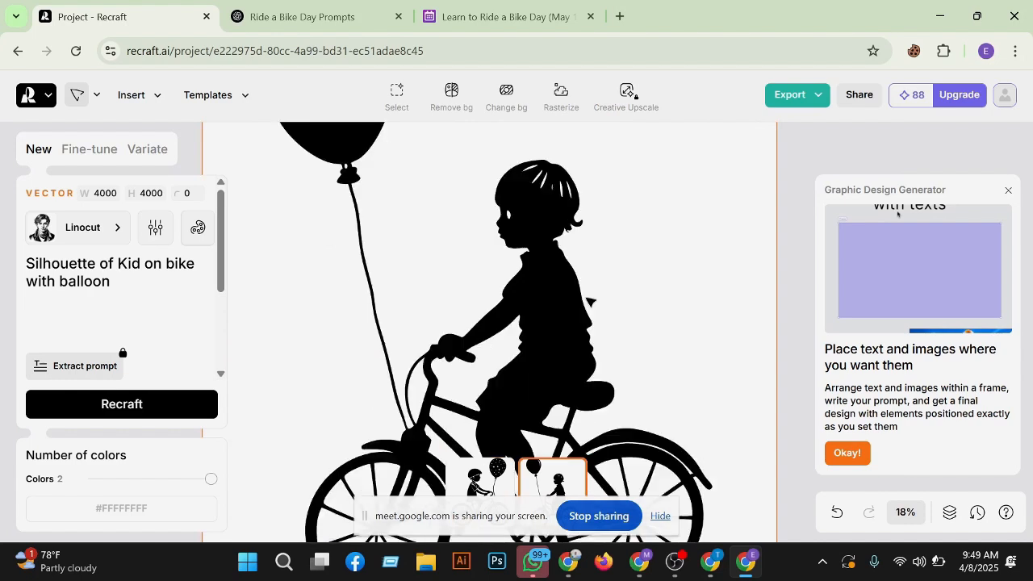
{"action": "scroll", "coordinate": [590, 301], "scroll_direction": "down", "scroll_amount": 3}
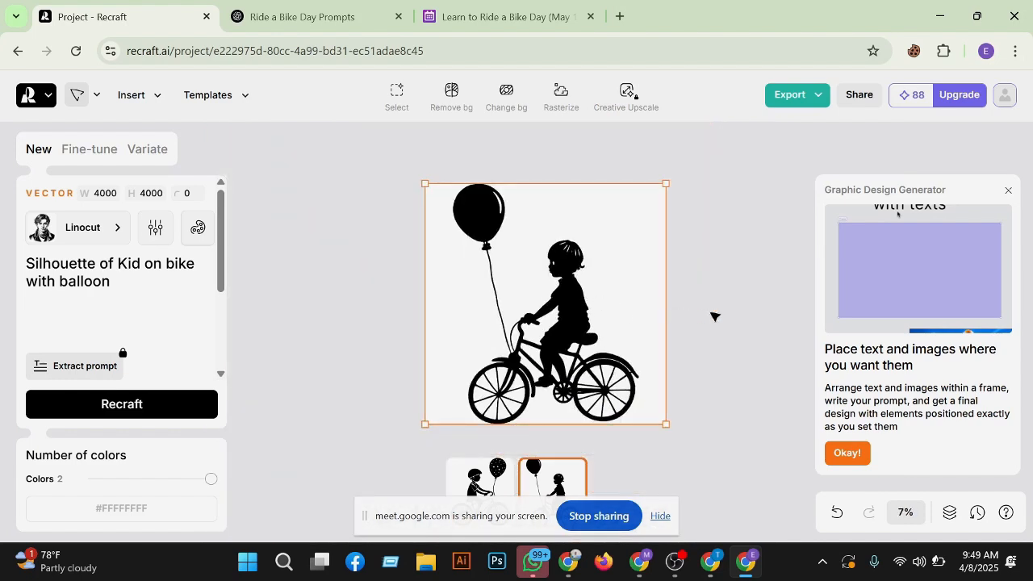
Regenerate the silhouette from the same prompt, compare both new versions and choose the first one.
{"action": "left_click", "coordinate": [165, 409]}
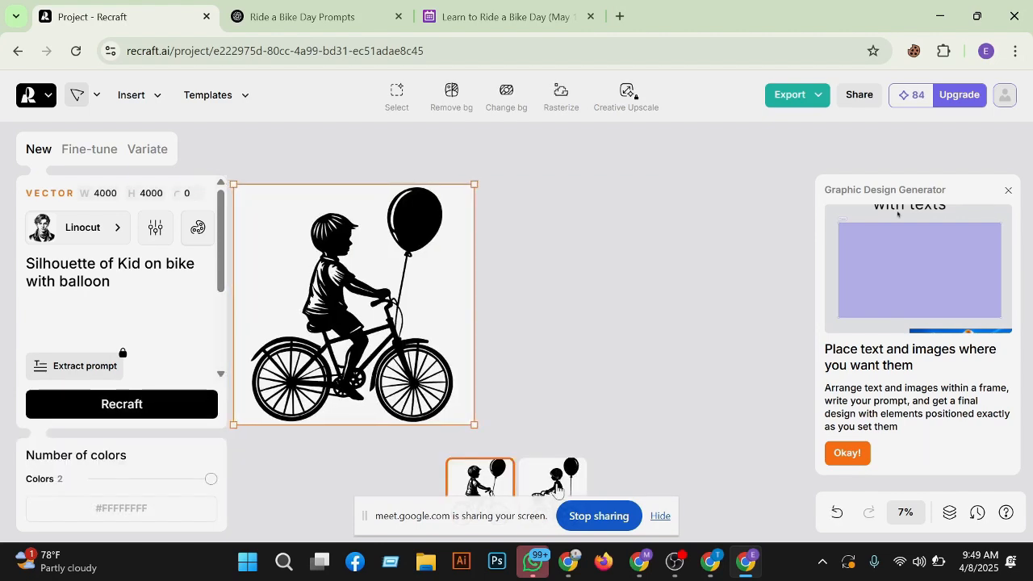
{"action": "left_click", "coordinate": [556, 489]}
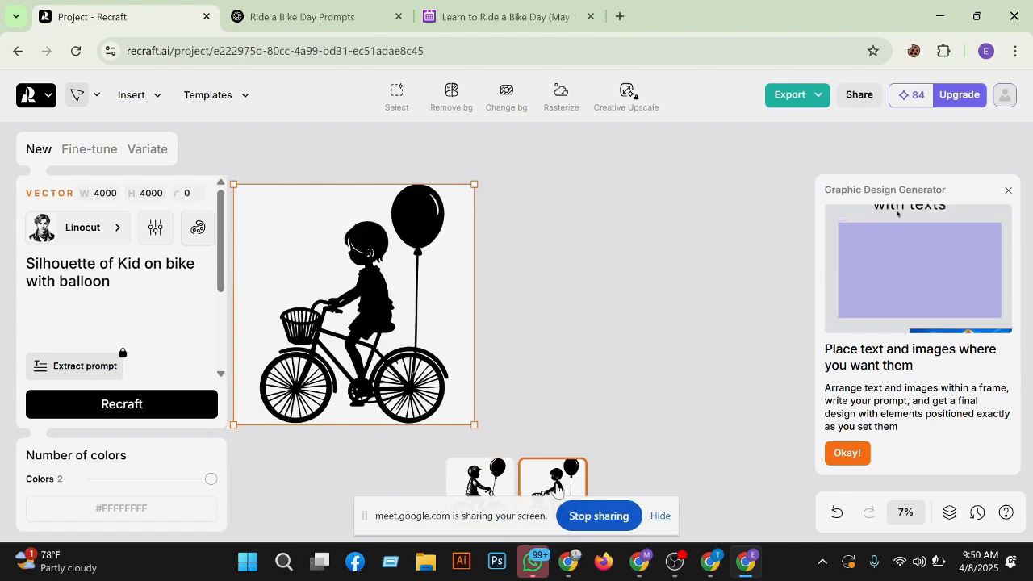
{"action": "left_click", "coordinate": [481, 480]}
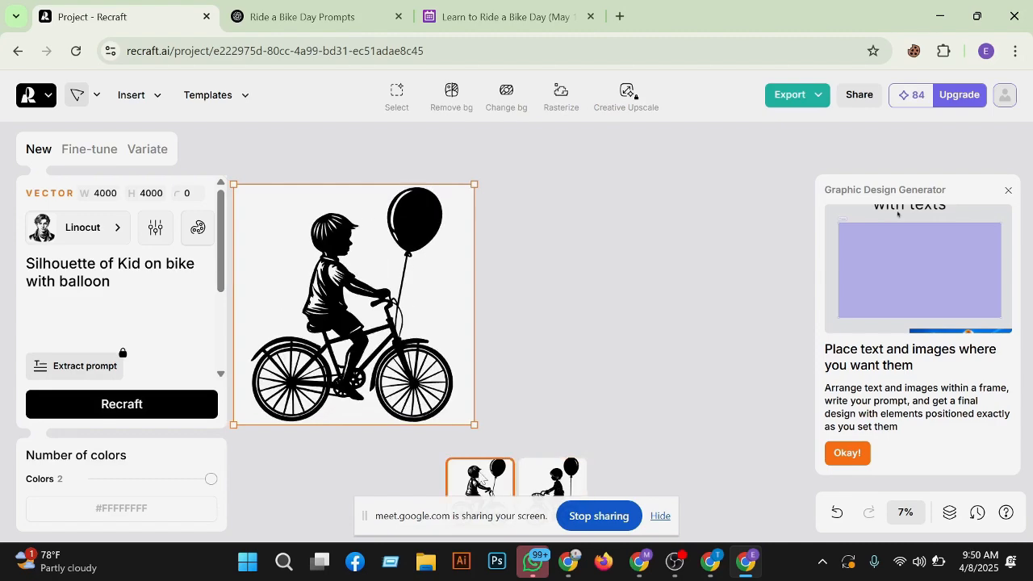
Examine the chosen silhouette up close, checking the wheels, pedals and chainring, the child's head and the balloon.
{"action": "scroll", "coordinate": [347, 395], "scroll_direction": "up", "scroll_amount": 5}
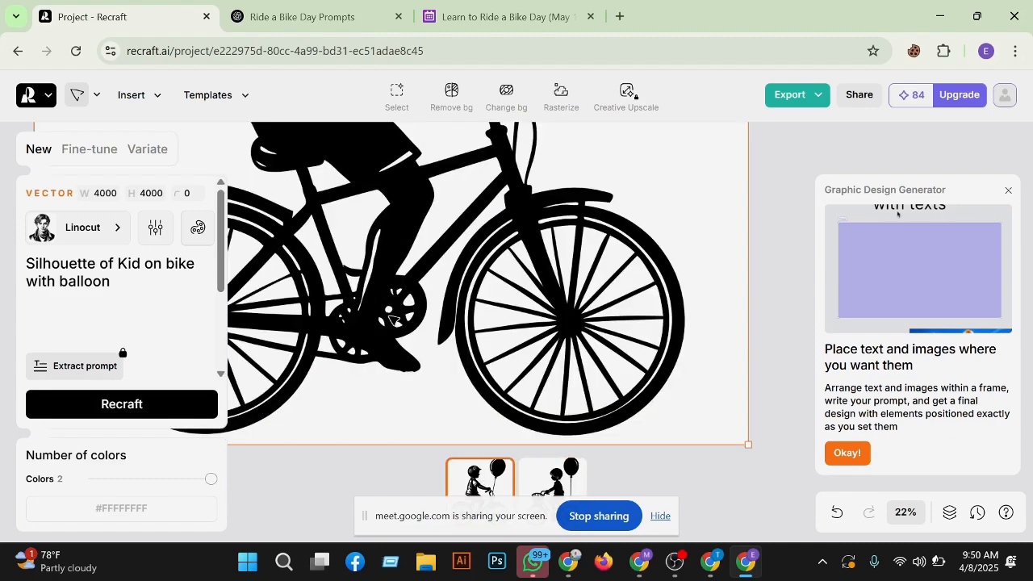
{"action": "scroll", "coordinate": [363, 375], "scroll_direction": "up", "scroll_amount": 3}
{"action": "scroll", "coordinate": [362, 398], "scroll_direction": "up", "scroll_amount": 2}
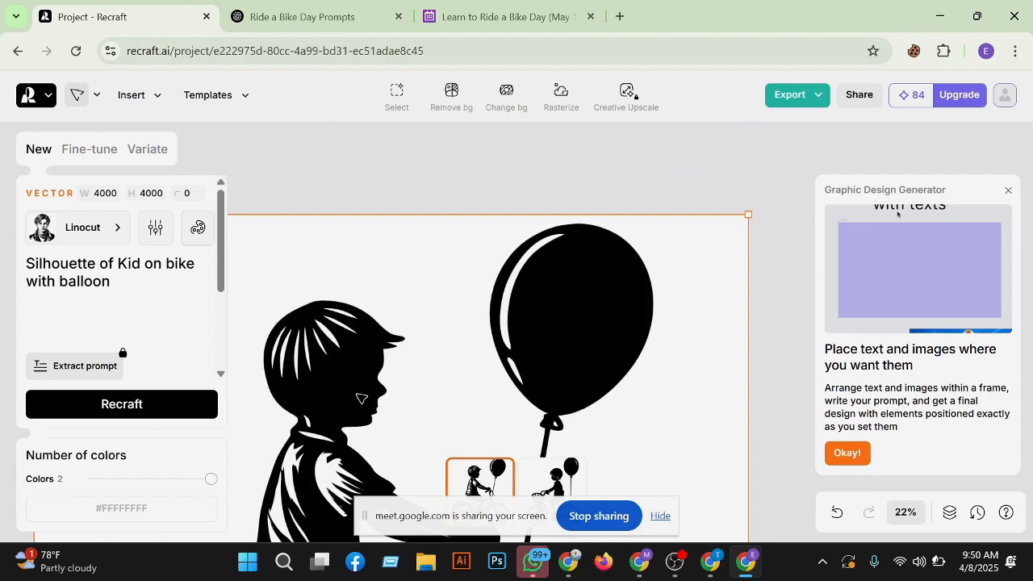
{"action": "scroll", "coordinate": [362, 398], "scroll_direction": "down", "scroll_amount": 3}
{"action": "scroll", "coordinate": [477, 338], "scroll_direction": "down", "scroll_amount": 3}
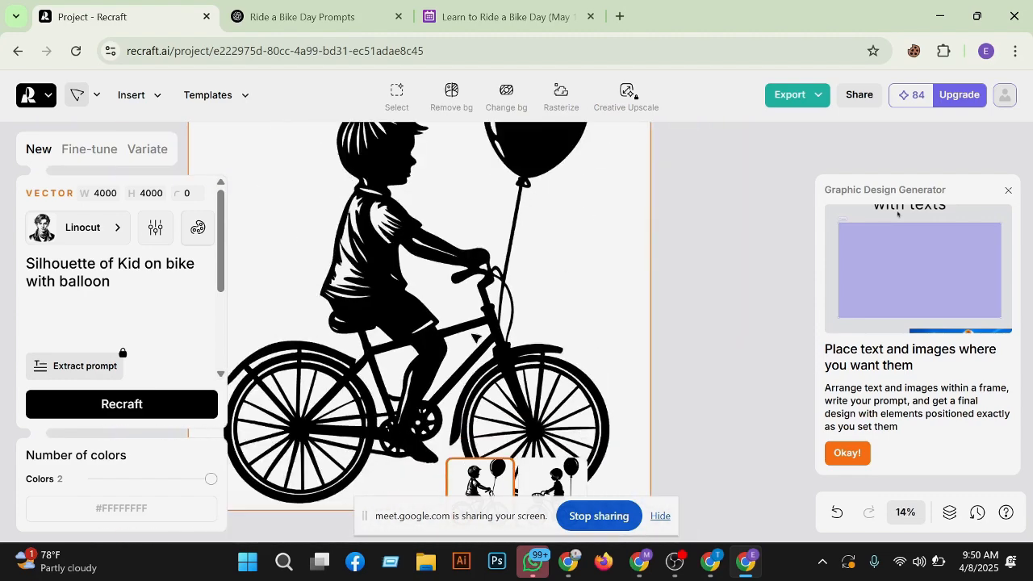
{"action": "scroll", "coordinate": [476, 337], "scroll_direction": "down", "scroll_amount": 1}
{"action": "scroll", "coordinate": [387, 421], "scroll_direction": "up", "scroll_amount": 6}
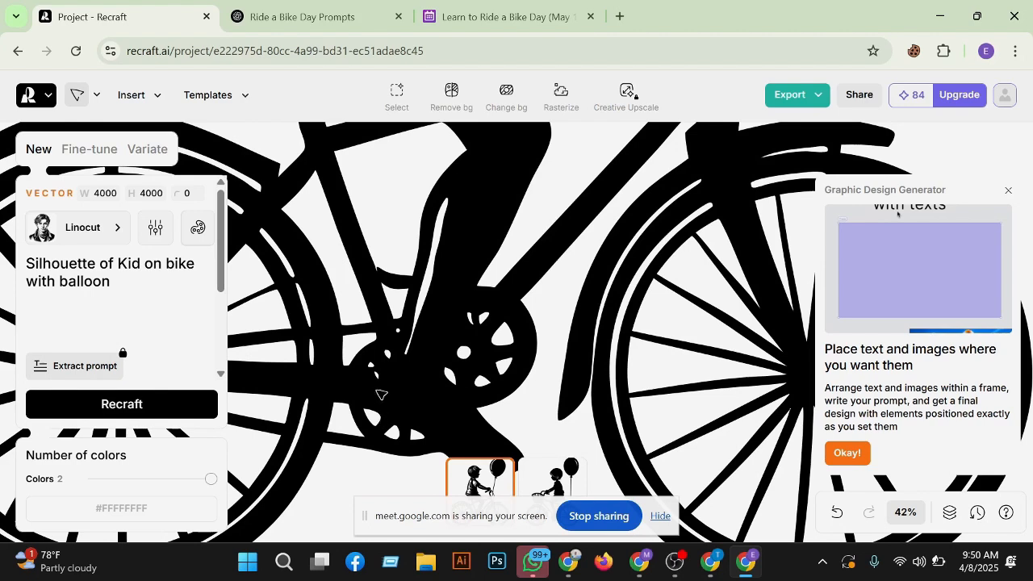
{"action": "scroll", "coordinate": [525, 323], "scroll_direction": "down", "scroll_amount": 6}
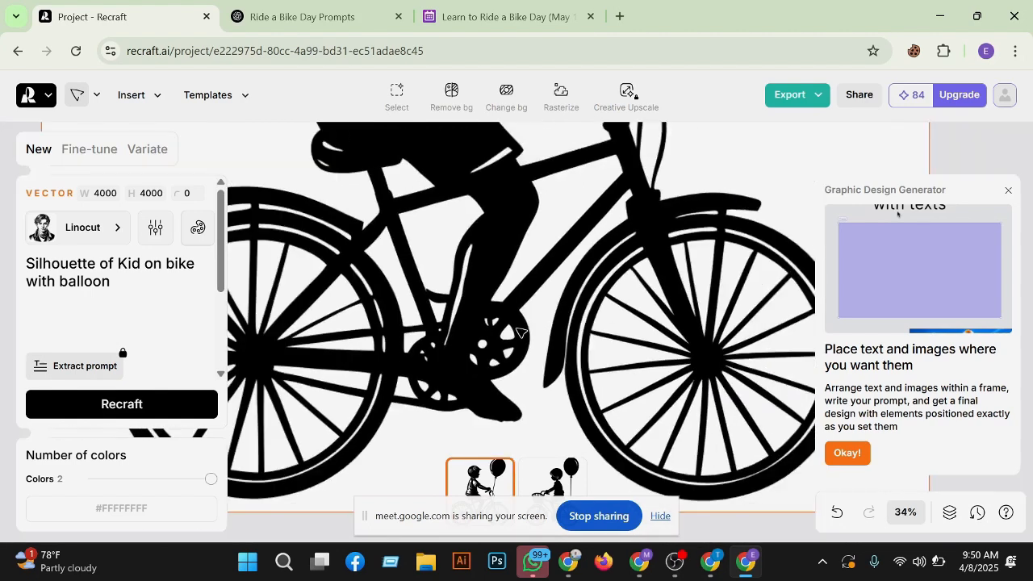
{"action": "scroll", "coordinate": [516, 249], "scroll_direction": "down", "scroll_amount": 2}
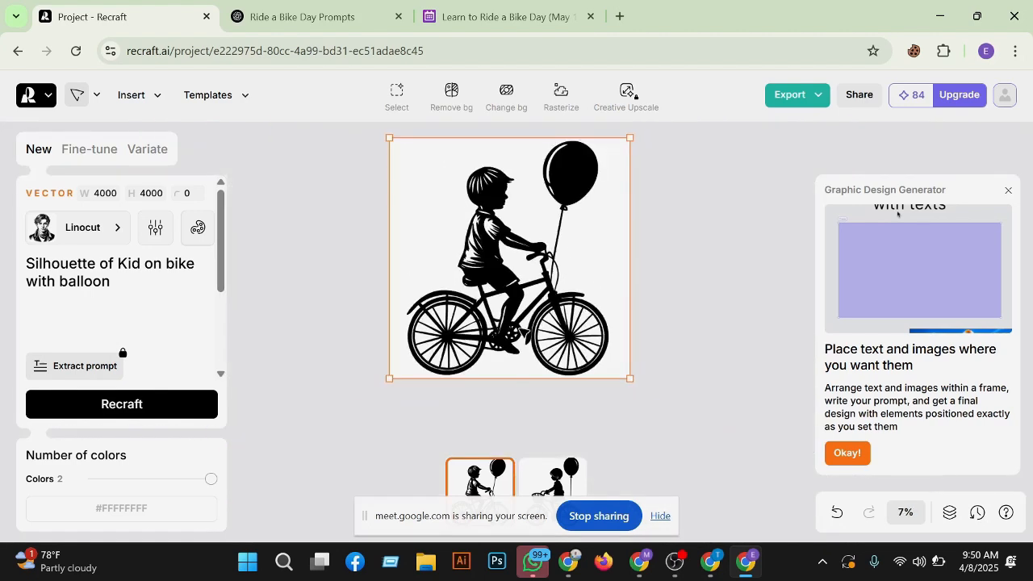
Duplicate the chosen balloon silhouette and place the copy to the right of the original.
{"action": "scroll", "coordinate": [524, 335], "scroll_direction": "down", "scroll_amount": 1}
{"action": "left_click", "coordinate": [678, 280]}
{"action": "left_click_drag", "start_coordinate": [563, 272], "coordinate": [415, 291]}
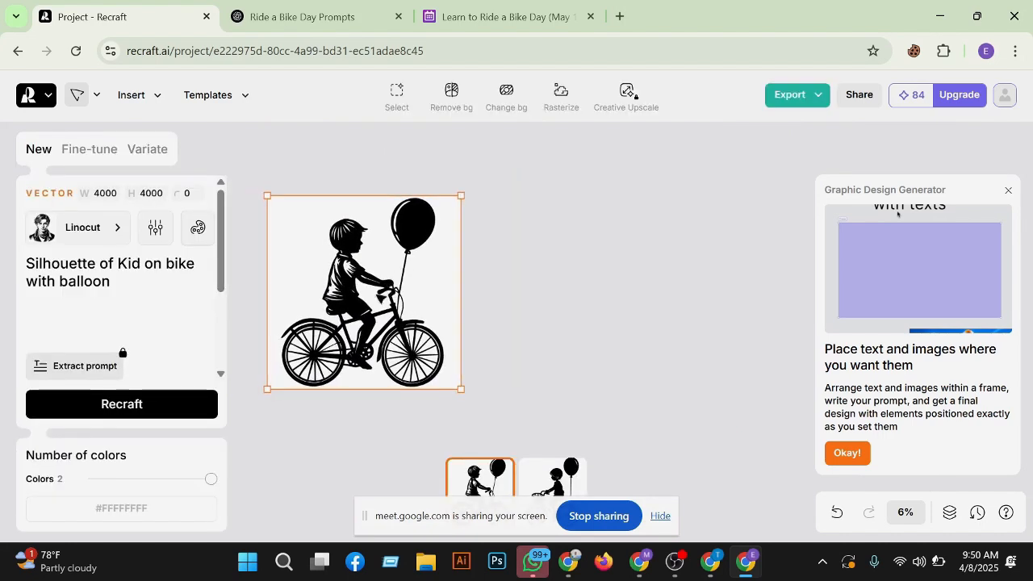
{"action": "left_click_drag", "start_coordinate": [353, 263], "coordinate": [586, 266]}
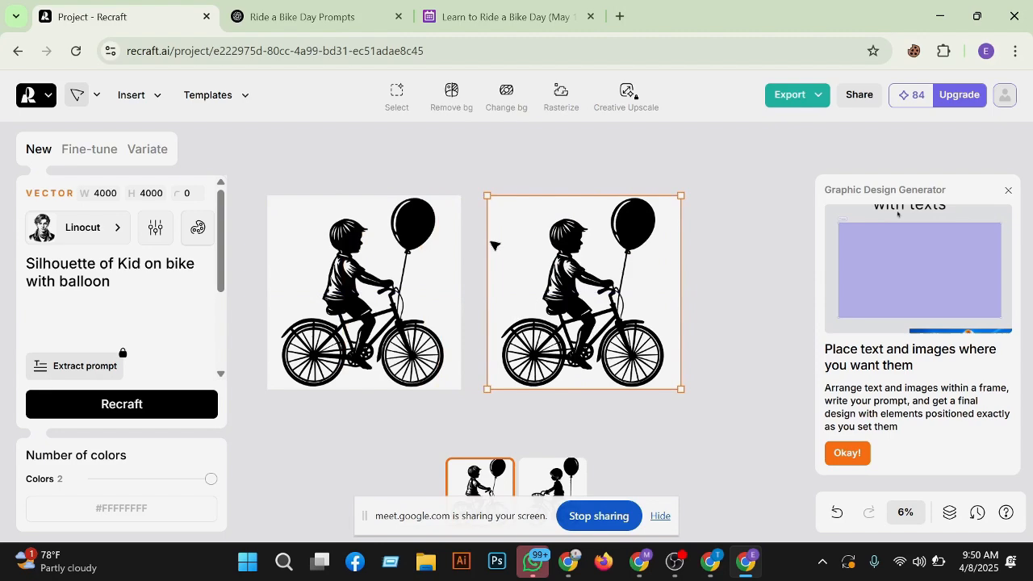
Copy "Couple cycling at sunset." from ChatGPT, replace the Recraft prompt with it and generate it in the duplicated frame.
{"action": "left_click", "coordinate": [299, 16]}
{"action": "left_click_drag", "start_coordinate": [344, 282], "coordinate": [483, 274]}
{"action": "key", "text": "ctrl+c"}
{"action": "left_click", "coordinate": [97, 17]}
{"action": "key", "text": "ctrl+a"}
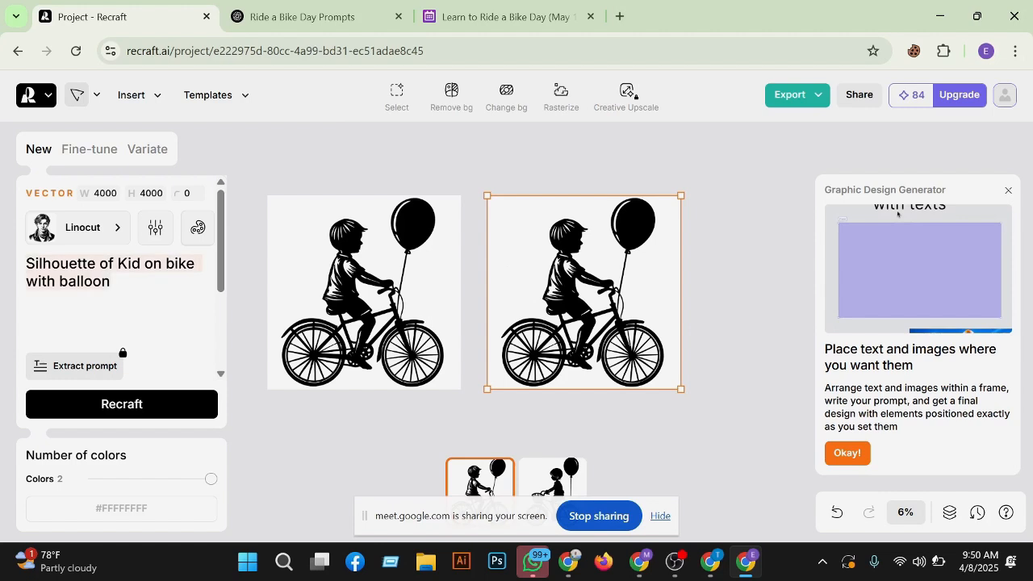
{"action": "key", "text": "ctrl+v"}
{"action": "left_click", "coordinate": [131, 414]}
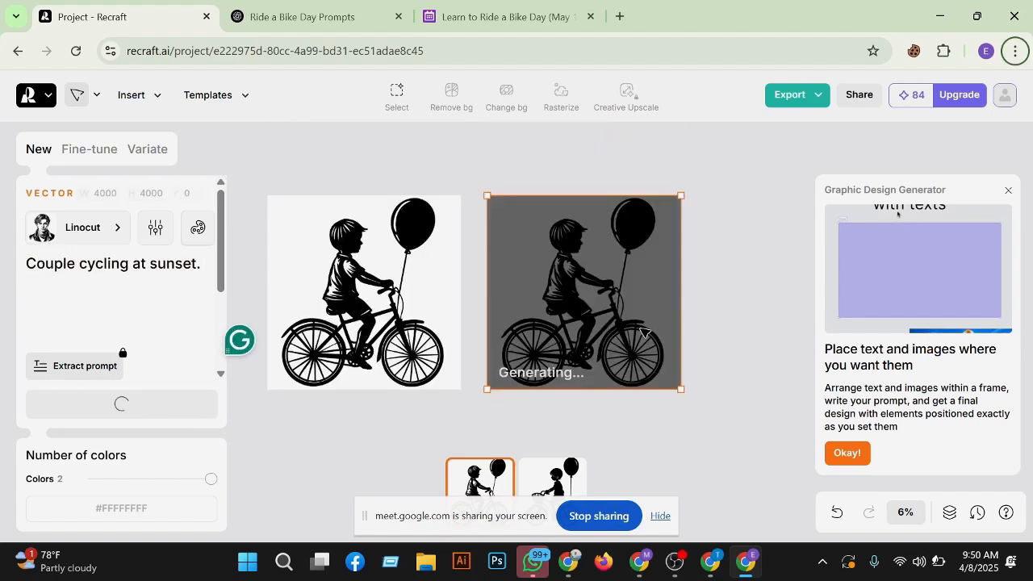
Place another copy of the balloon silhouette directly below the original image.
{"action": "scroll", "coordinate": [643, 330], "scroll_direction": "down", "scroll_amount": 2}
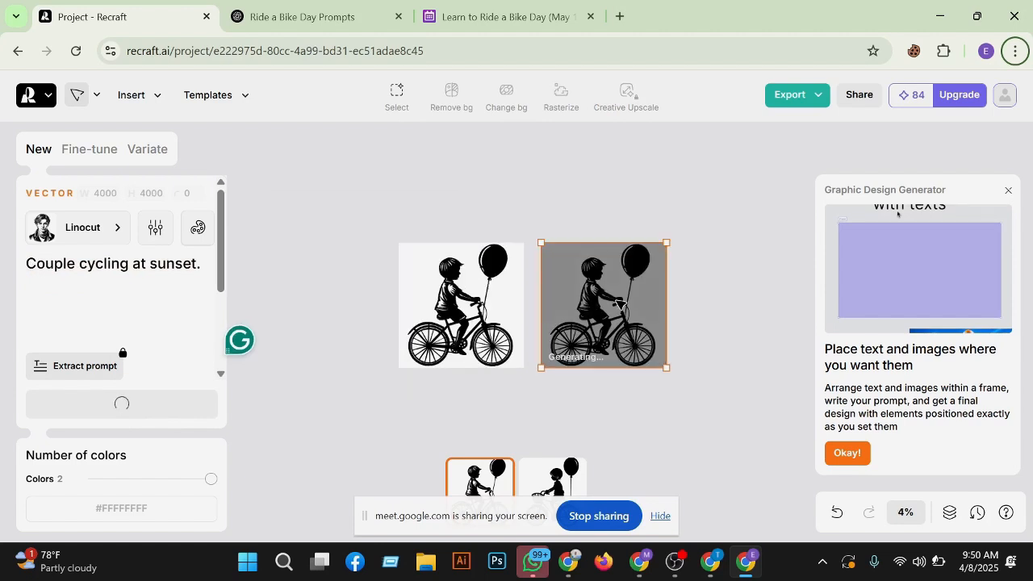
{"action": "scroll", "coordinate": [481, 315], "scroll_direction": "down", "scroll_amount": 2}
{"action": "left_click_drag", "start_coordinate": [439, 379], "coordinate": [468, 343]}
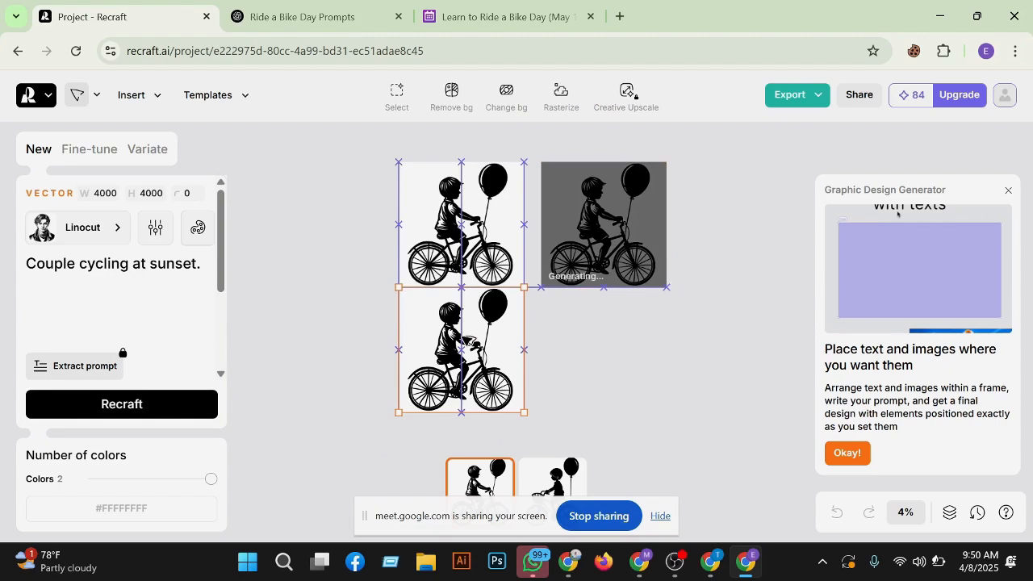
Copy "Mountain biker mid-jump." from ChatGPT, replace the Recraft prompt with it and generate it in the lower copied frame.
{"action": "key", "text": "ctrl+Tab"}
{"action": "left_click_drag", "start_coordinate": [346, 311], "coordinate": [493, 316]}
{"action": "key", "text": "ctrl+c"}
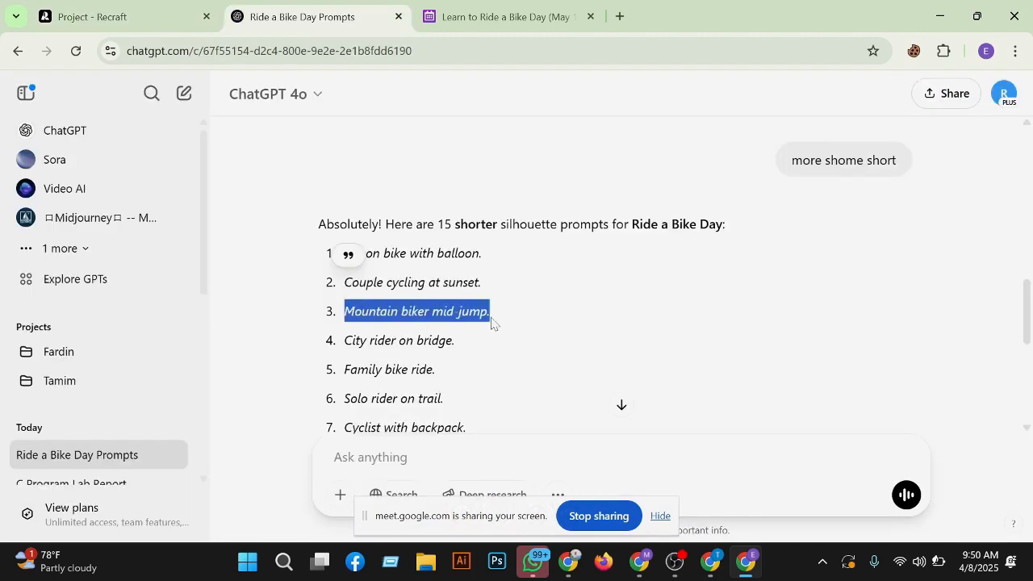
{"action": "left_click", "coordinate": [179, 24]}
{"action": "key", "text": "ctrl+a"}
{"action": "key", "text": "ctrl+v"}
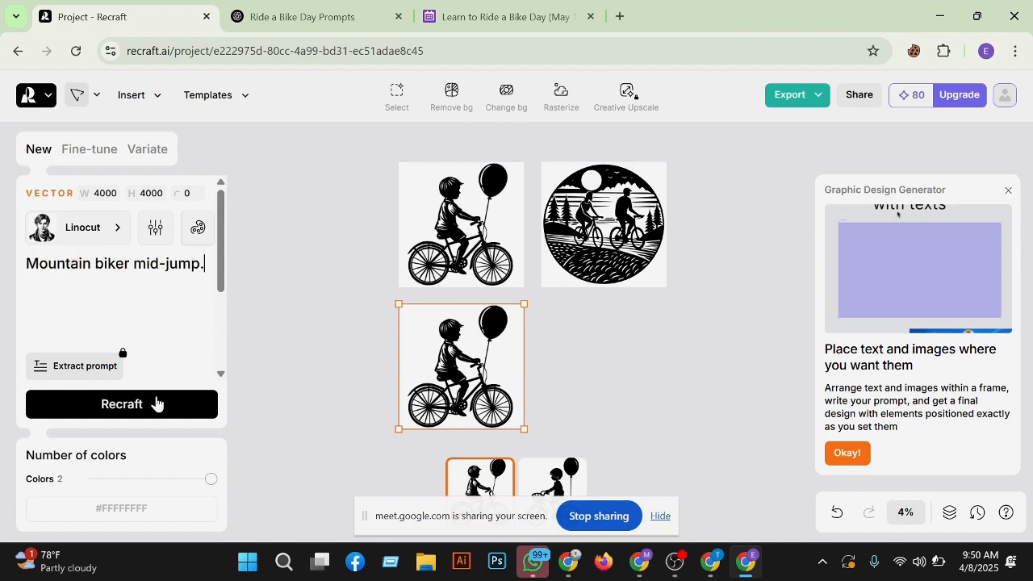
{"action": "left_click", "coordinate": [156, 403]}
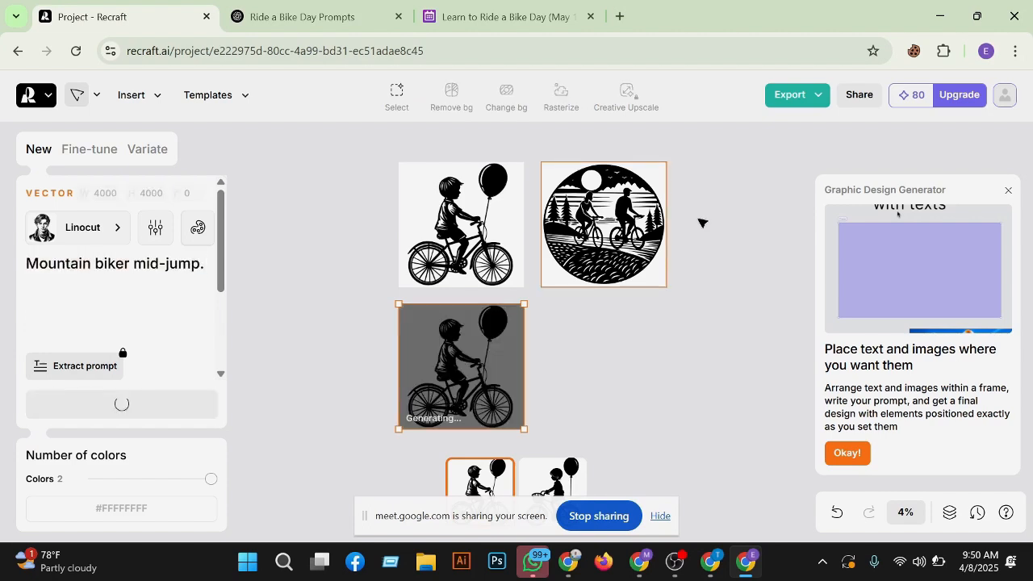
Compare the two generated couple cycling variants up close and return to the first one.
{"action": "scroll", "coordinate": [662, 219], "scroll_direction": "up", "scroll_amount": 1}
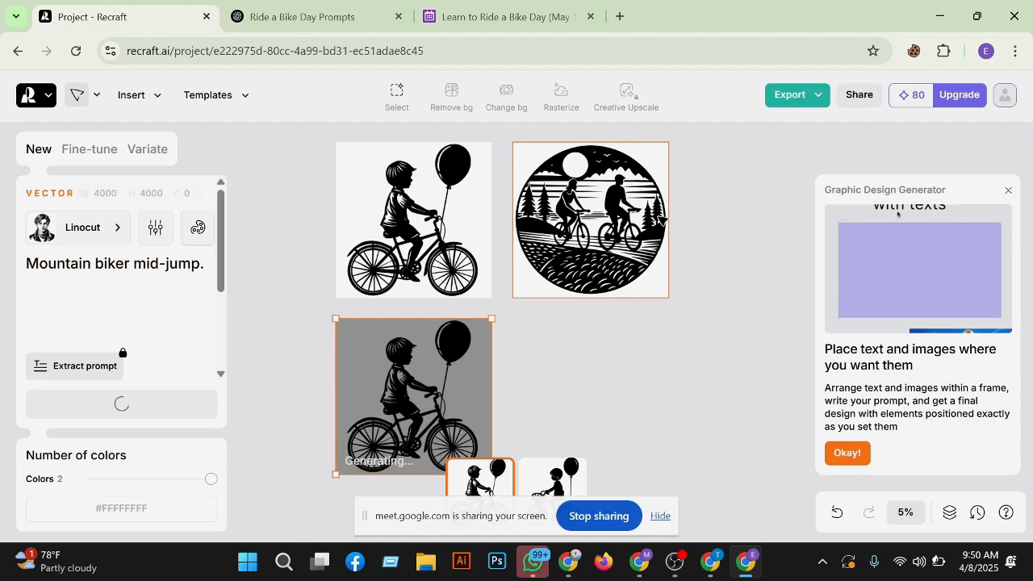
{"action": "double_click", "coordinate": [662, 219]}
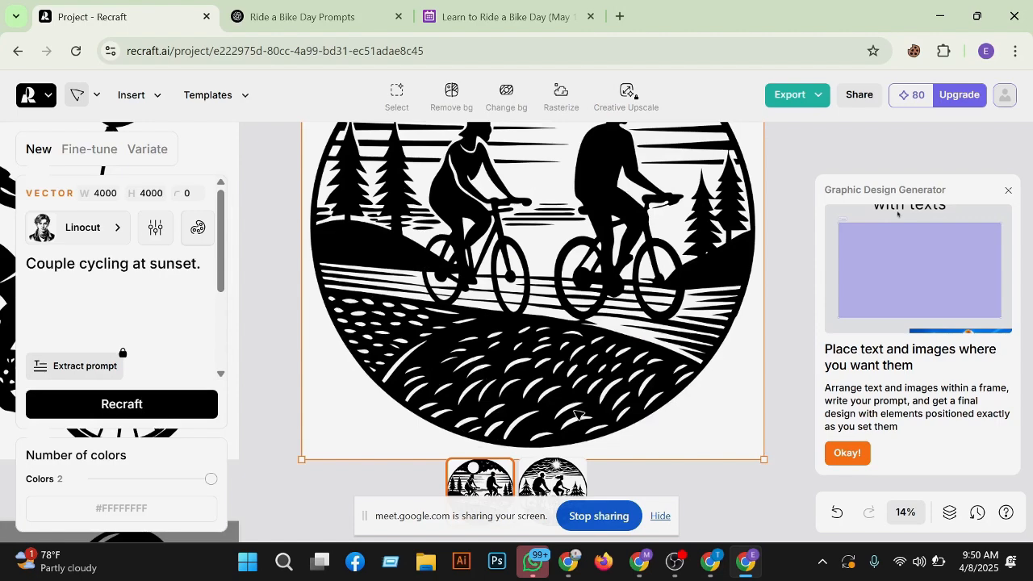
{"action": "left_click", "coordinate": [558, 477]}
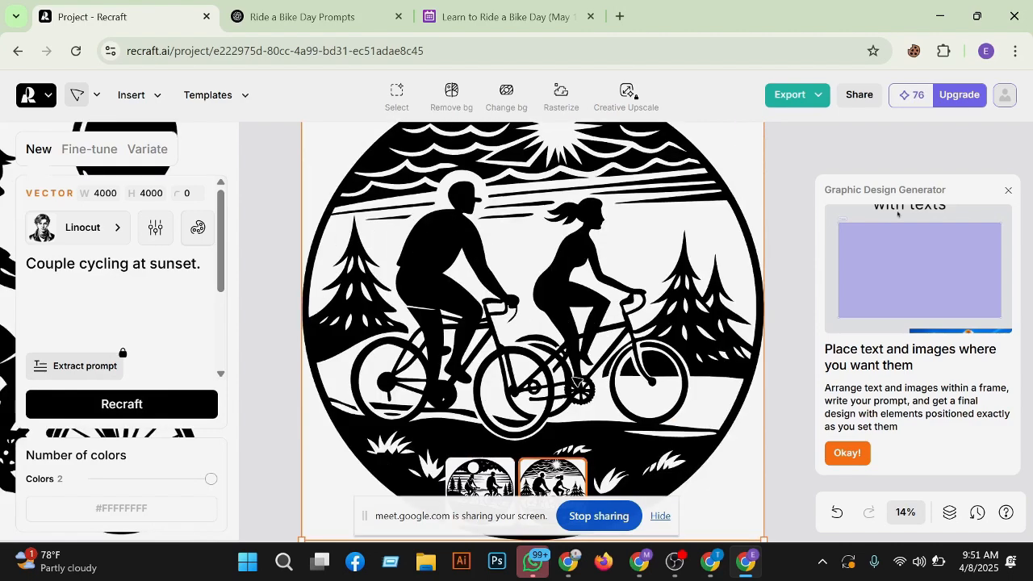
{"action": "key", "text": "Left"}
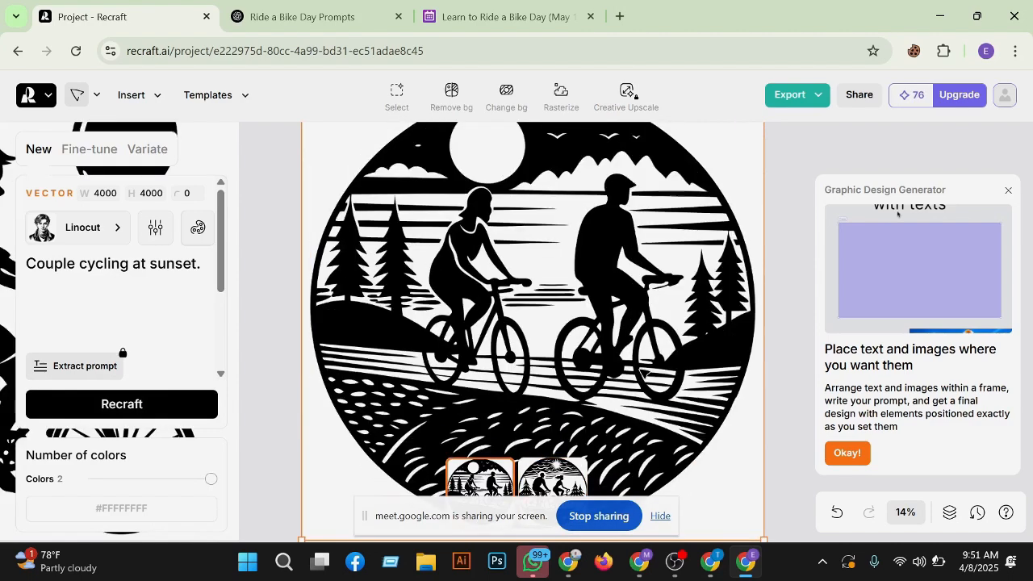
{"action": "scroll", "coordinate": [646, 374], "scroll_direction": "down", "scroll_amount": 1}
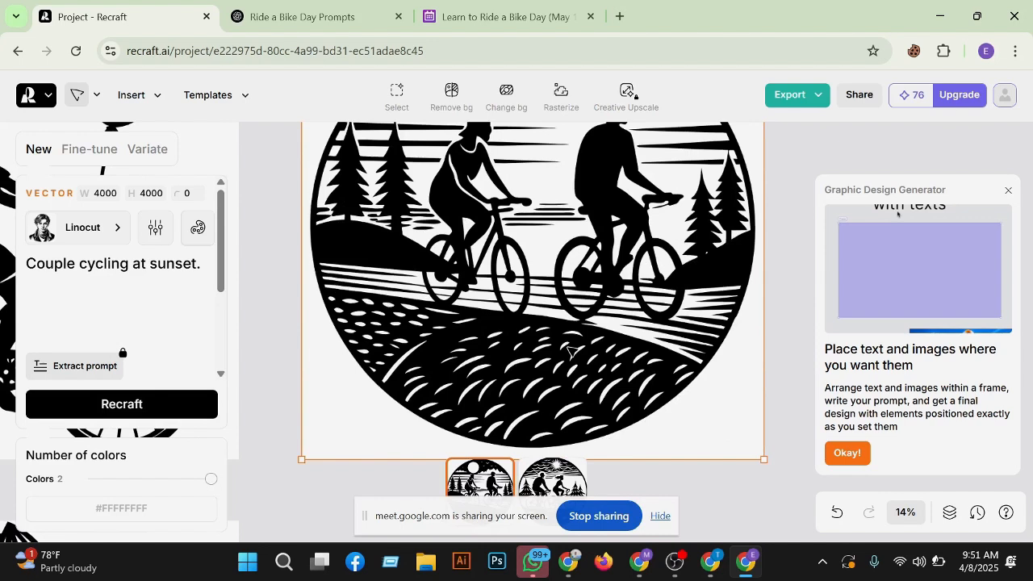
Regenerate the couple cycling image with the detail level left unspecified and inspect the riders and bicycles up close.
{"action": "scroll", "coordinate": [147, 301], "scroll_direction": "down", "scroll_amount": 2}
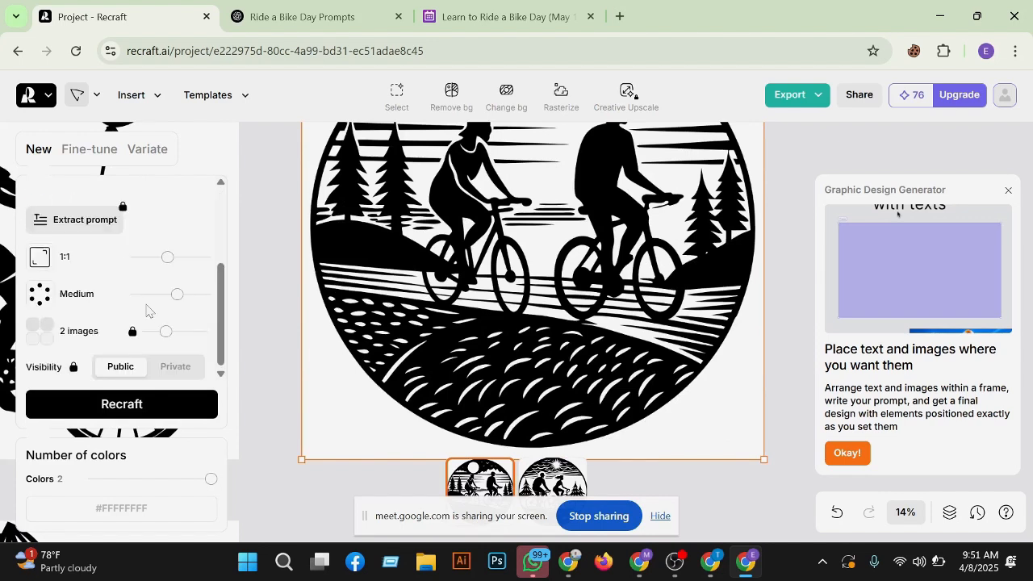
{"action": "left_click_drag", "start_coordinate": [178, 294], "coordinate": [122, 306]}
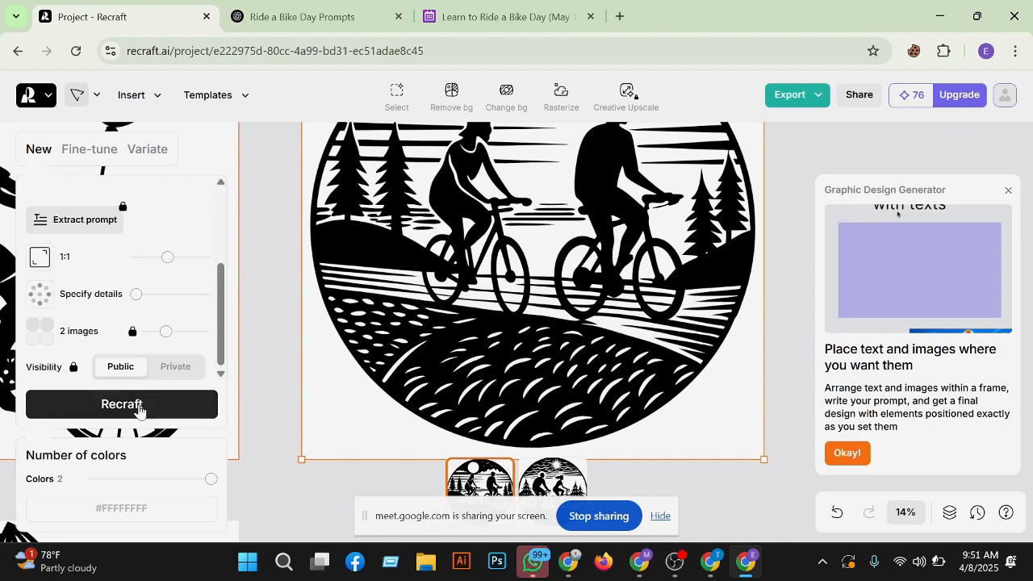
{"action": "left_click", "coordinate": [139, 411]}
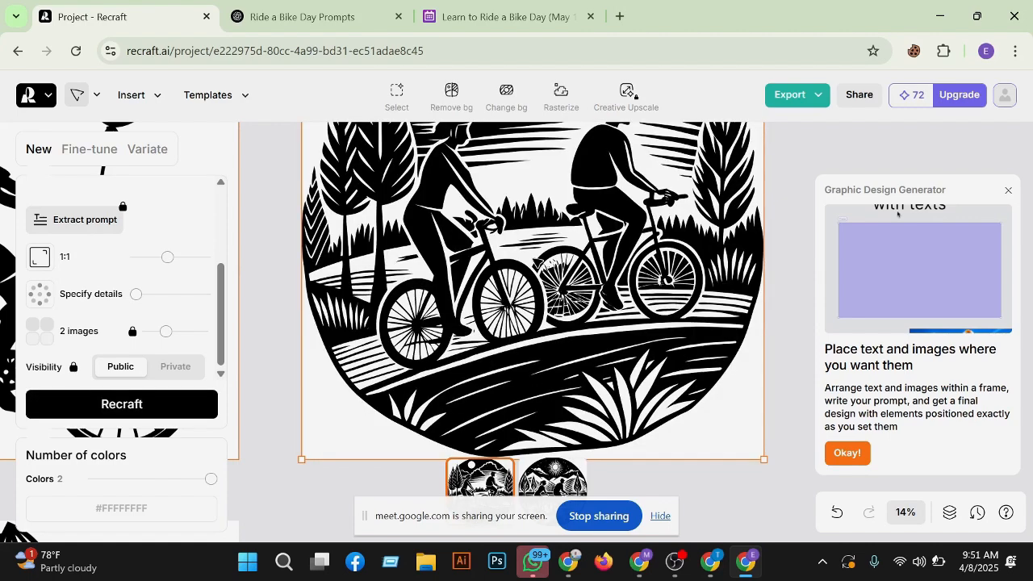
{"action": "scroll", "coordinate": [494, 216], "scroll_direction": "up", "scroll_amount": 5}
{"action": "scroll", "coordinate": [515, 289], "scroll_direction": "down", "scroll_amount": 5}
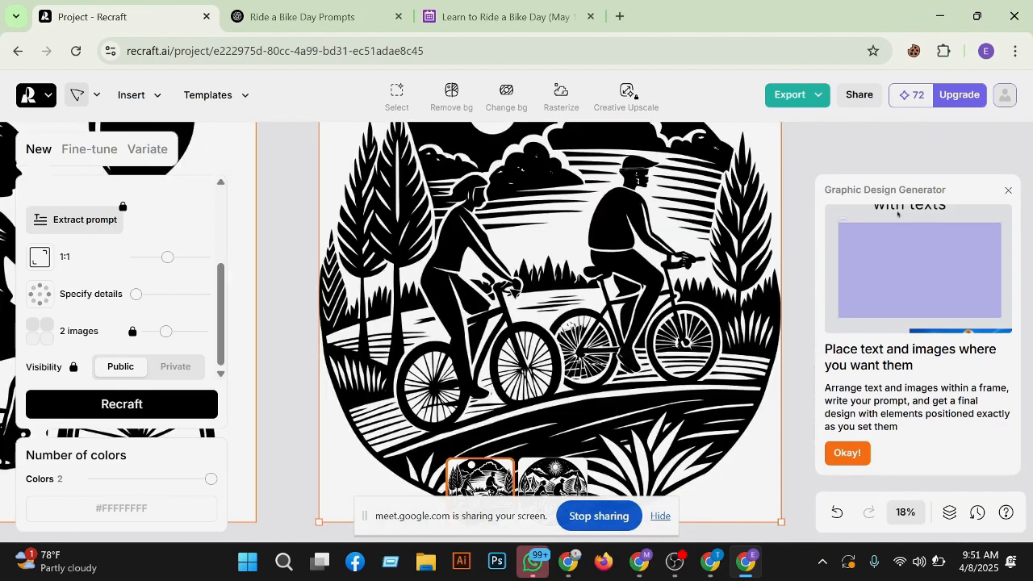
{"action": "scroll", "coordinate": [563, 223], "scroll_direction": "up", "scroll_amount": 3}
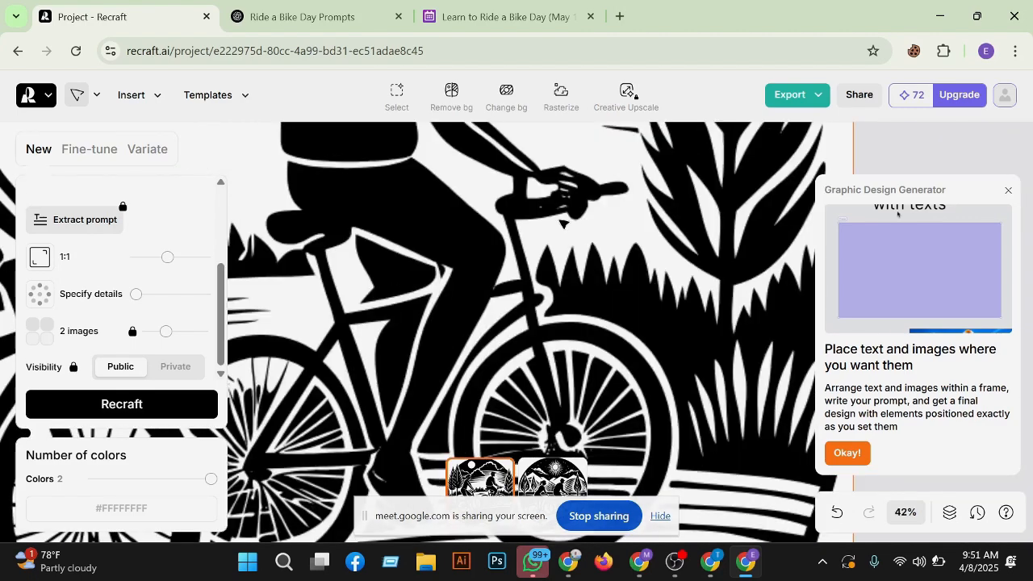
{"action": "scroll", "coordinate": [266, 315], "scroll_direction": "down", "scroll_amount": 5}
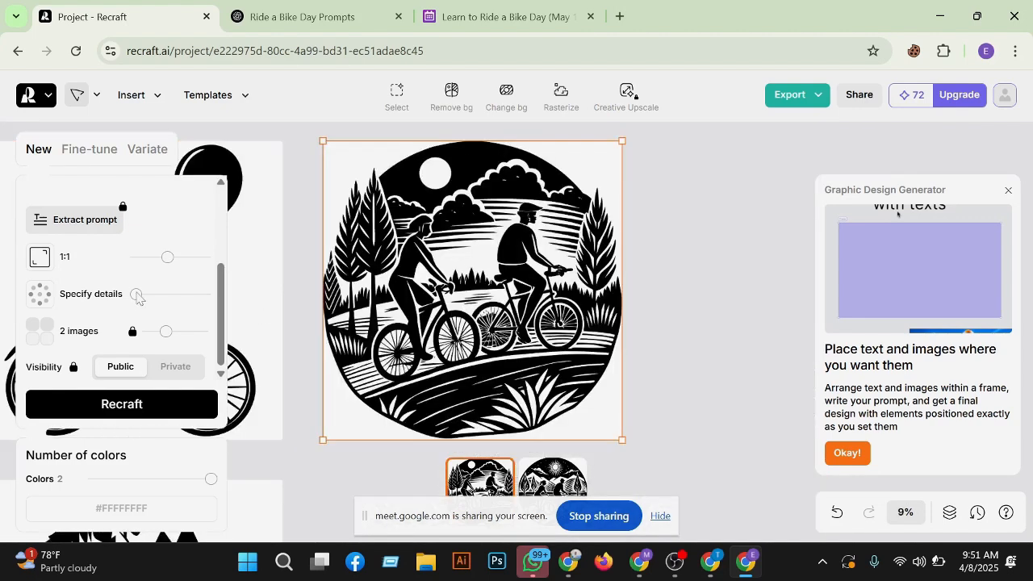
Set the detail level back to Medium and regenerate the couple cycling image.
{"action": "left_click_drag", "start_coordinate": [137, 297], "coordinate": [176, 296]}
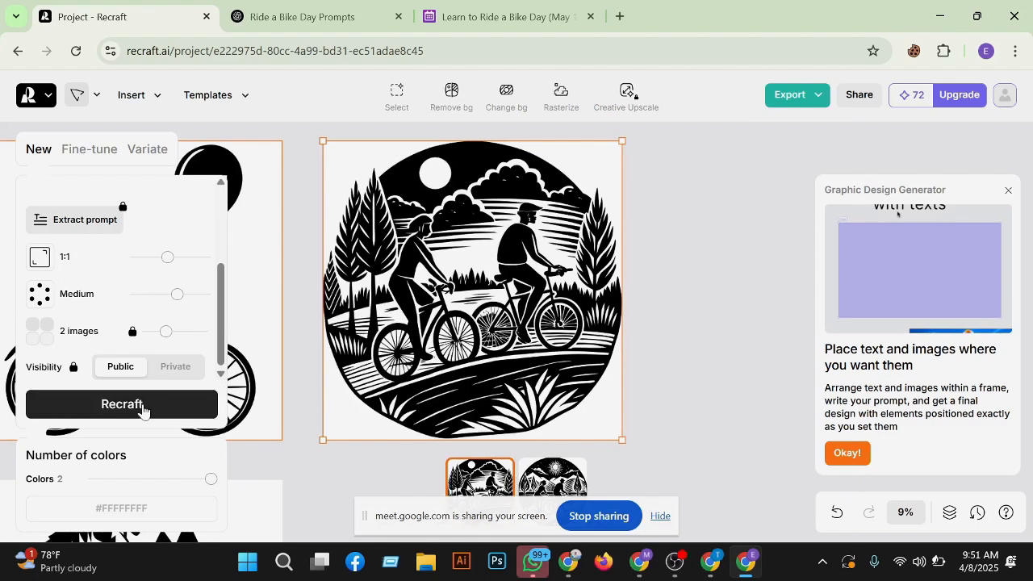
{"action": "left_click", "coordinate": [142, 407]}
Inspect both mountain biker variants, checking the second one's wheels and hub up close, and regenerate the image.
{"action": "scroll", "coordinate": [293, 418], "scroll_direction": "down", "scroll_amount": 2}
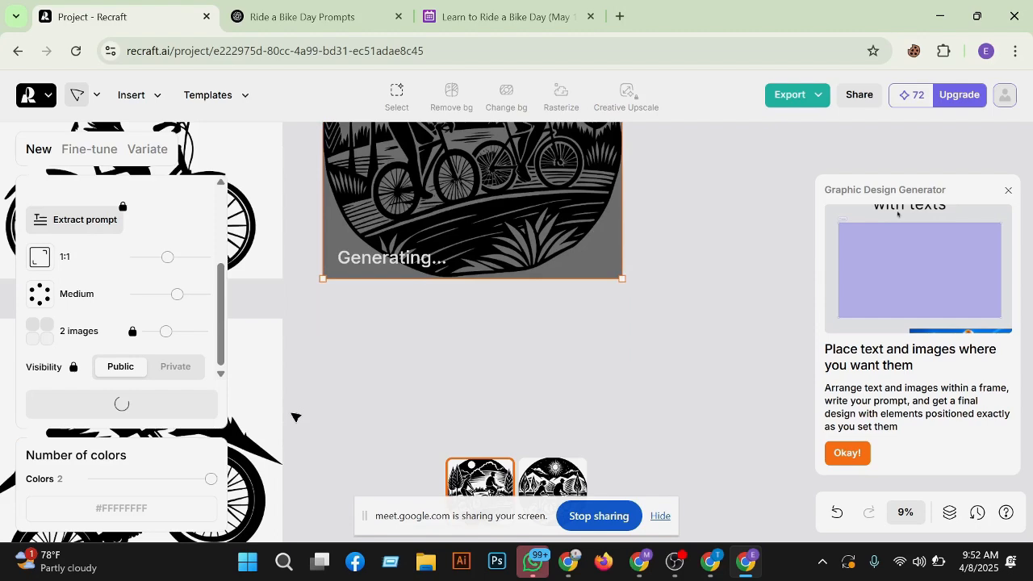
{"action": "scroll", "coordinate": [477, 424], "scroll_direction": "up", "scroll_amount": 4}
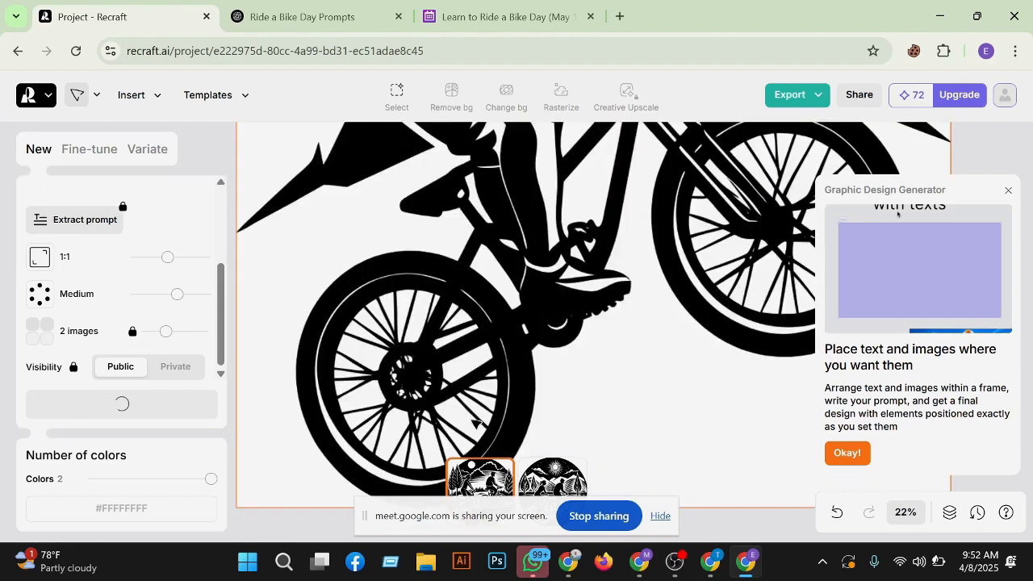
{"action": "scroll", "coordinate": [476, 424], "scroll_direction": "up", "scroll_amount": 3}
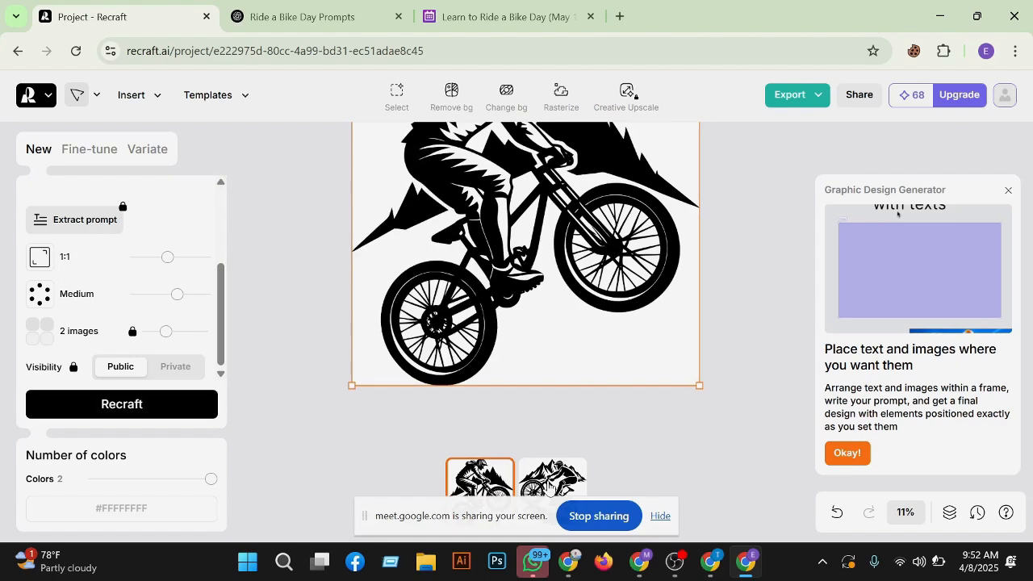
{"action": "left_click", "coordinate": [548, 484]}
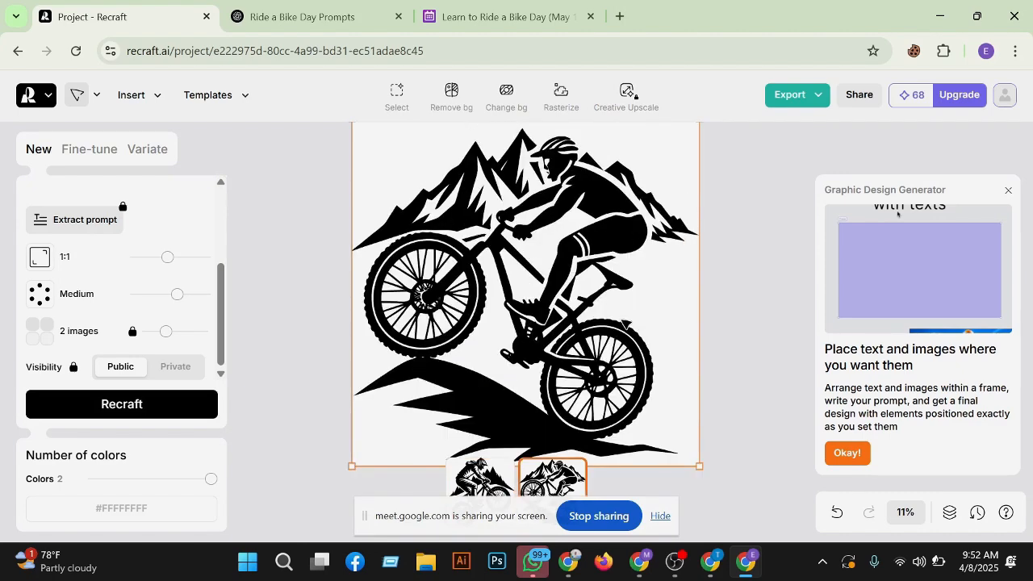
{"action": "scroll", "coordinate": [545, 418], "scroll_direction": "up", "scroll_amount": 5}
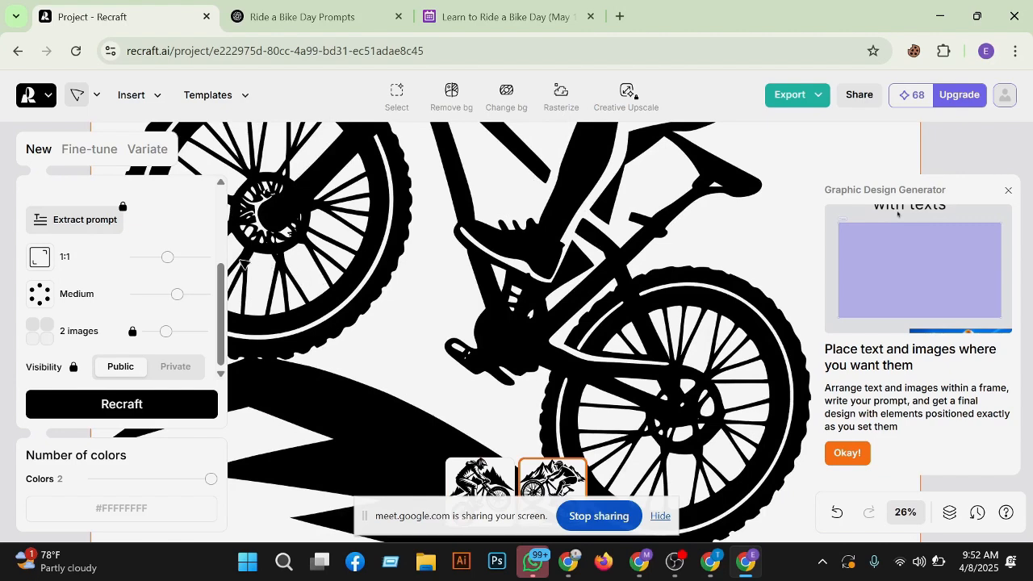
{"action": "scroll", "coordinate": [255, 221], "scroll_direction": "up", "scroll_amount": 7}
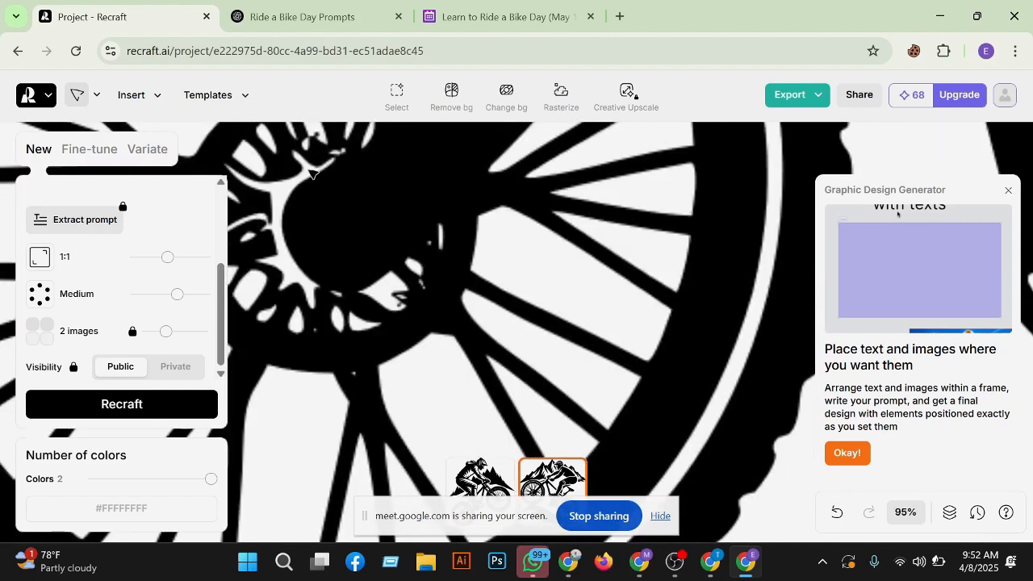
{"action": "scroll", "coordinate": [408, 287], "scroll_direction": "down", "scroll_amount": 10}
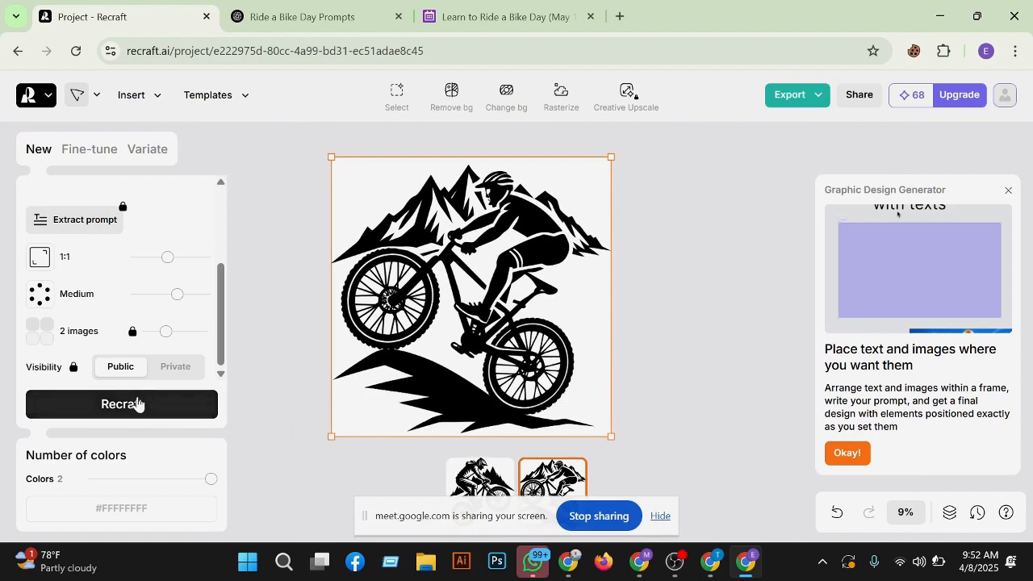
{"action": "left_click", "coordinate": [136, 403]}
Examine the regenerated couple cycling image up close, checking the riders and bicycle wheels.
{"action": "left_click_drag", "start_coordinate": [736, 236], "coordinate": [445, 533]}
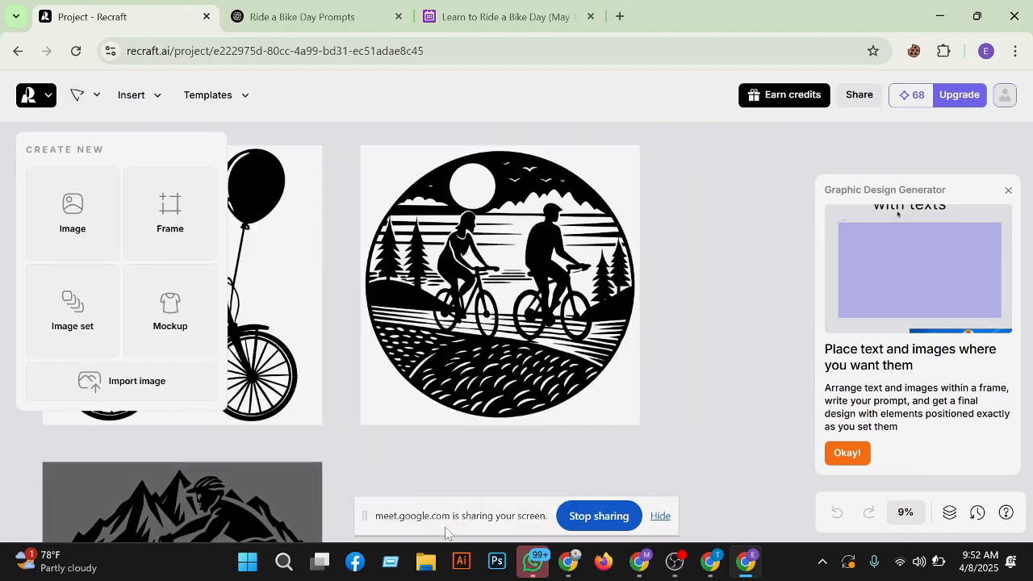
{"action": "left_click", "coordinate": [511, 310]}
{"action": "scroll", "coordinate": [511, 310], "scroll_direction": "up", "scroll_amount": 3}
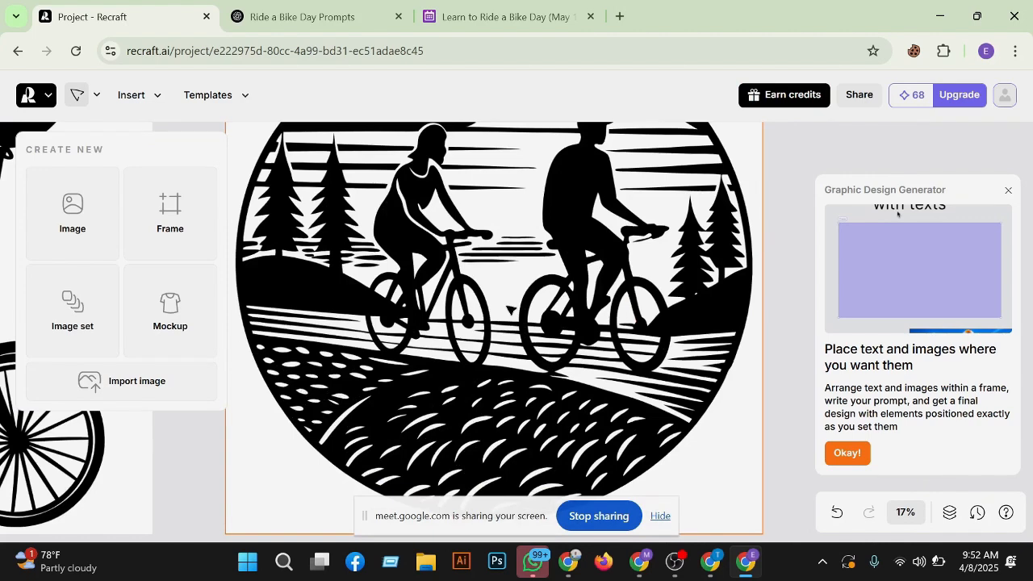
{"action": "scroll", "coordinate": [510, 310], "scroll_direction": "down", "scroll_amount": 2}
{"action": "scroll", "coordinate": [510, 309], "scroll_direction": "down", "scroll_amount": 3}
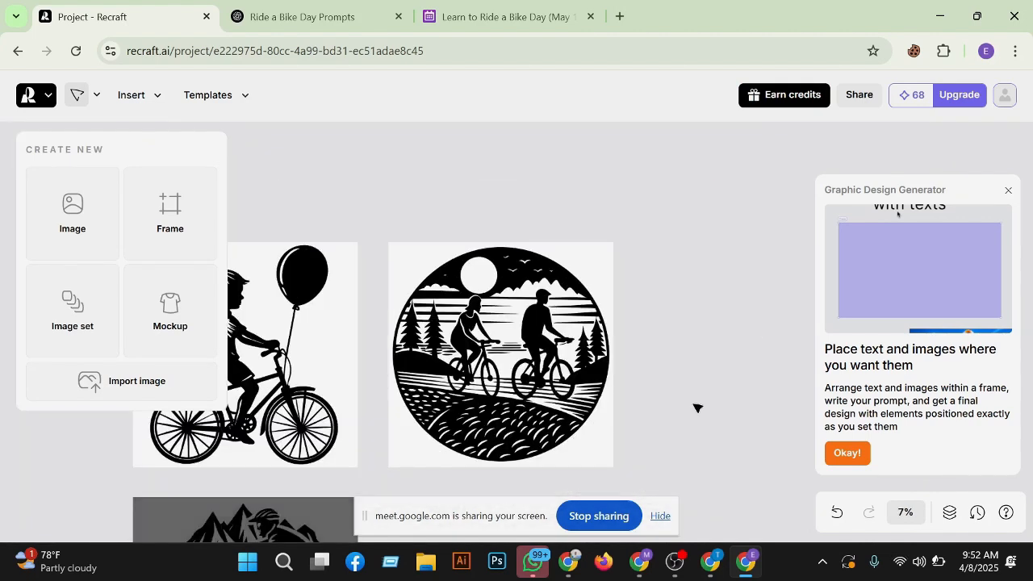
Inspect the new mountain biker image's wheels and spokes up close and regenerate it with the same prompt.
{"action": "left_click_drag", "start_coordinate": [553, 489], "coordinate": [742, 271]}
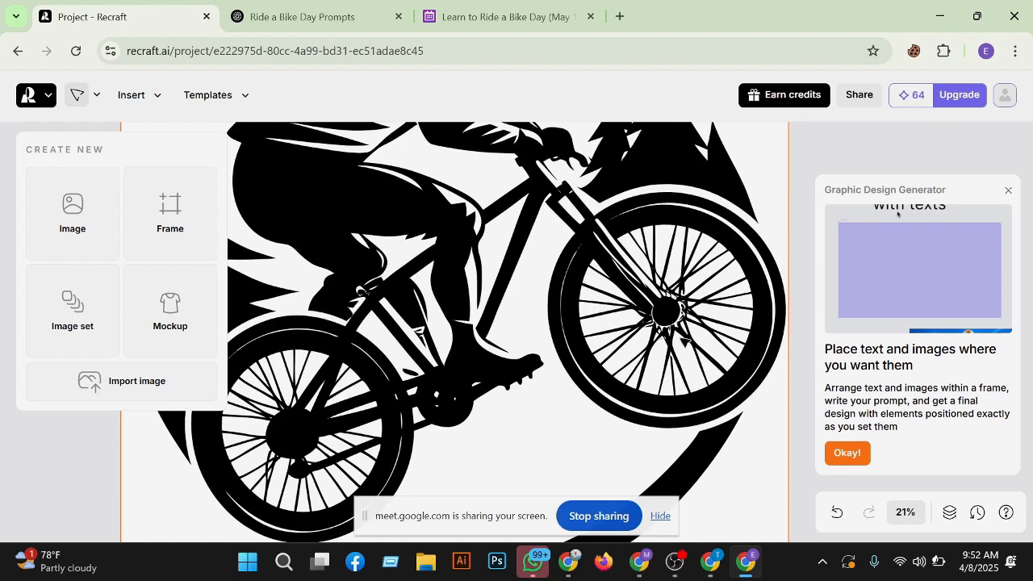
{"action": "scroll", "coordinate": [684, 344], "scroll_direction": "up", "scroll_amount": 3}
{"action": "scroll", "coordinate": [652, 353], "scroll_direction": "down", "scroll_amount": 3}
{"action": "scroll", "coordinate": [735, 268], "scroll_direction": "up", "scroll_amount": 3}
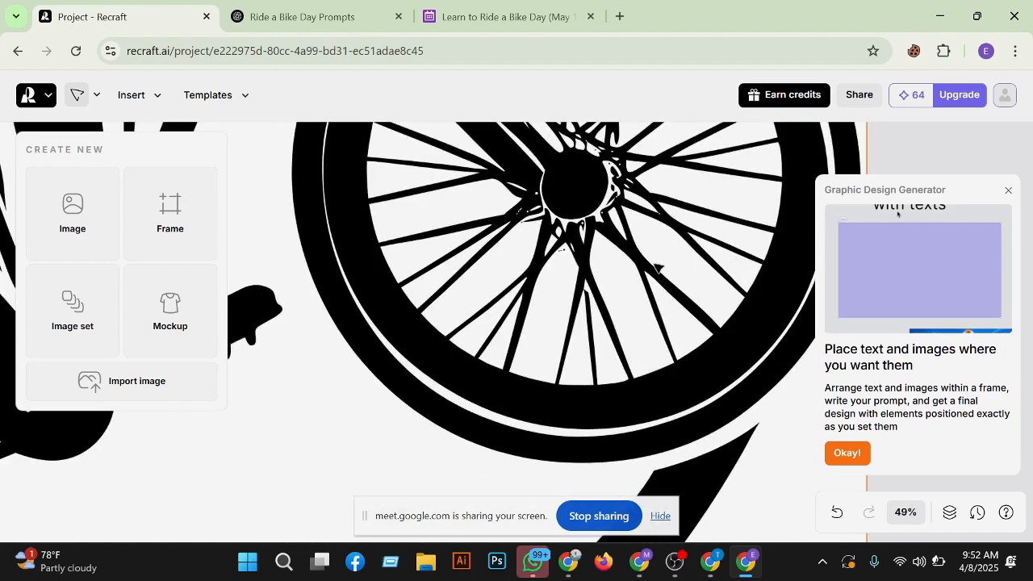
{"action": "scroll", "coordinate": [654, 269], "scroll_direction": "down", "scroll_amount": 5}
{"action": "left_click", "coordinate": [634, 290]}
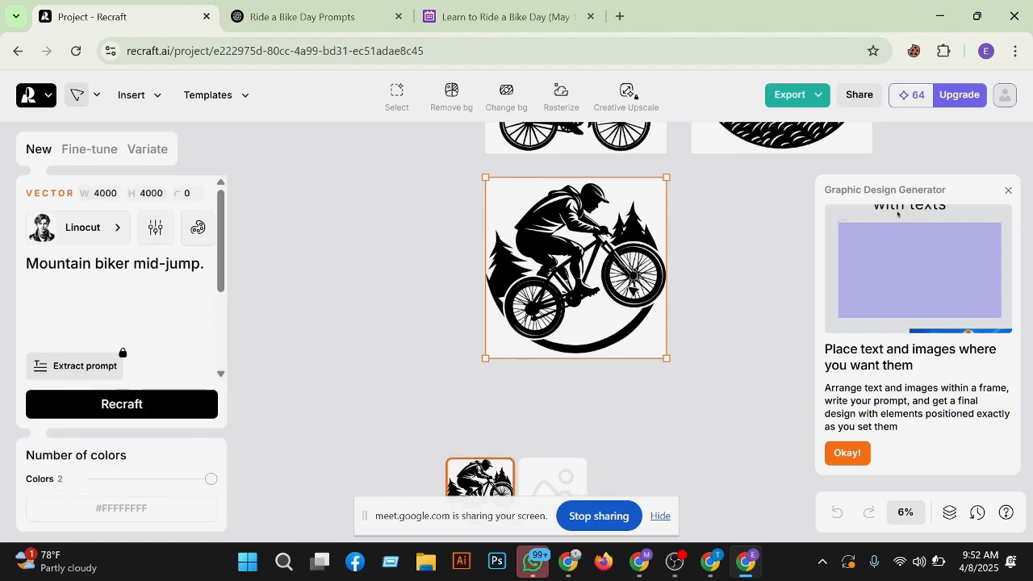
{"action": "left_click", "coordinate": [167, 418]}
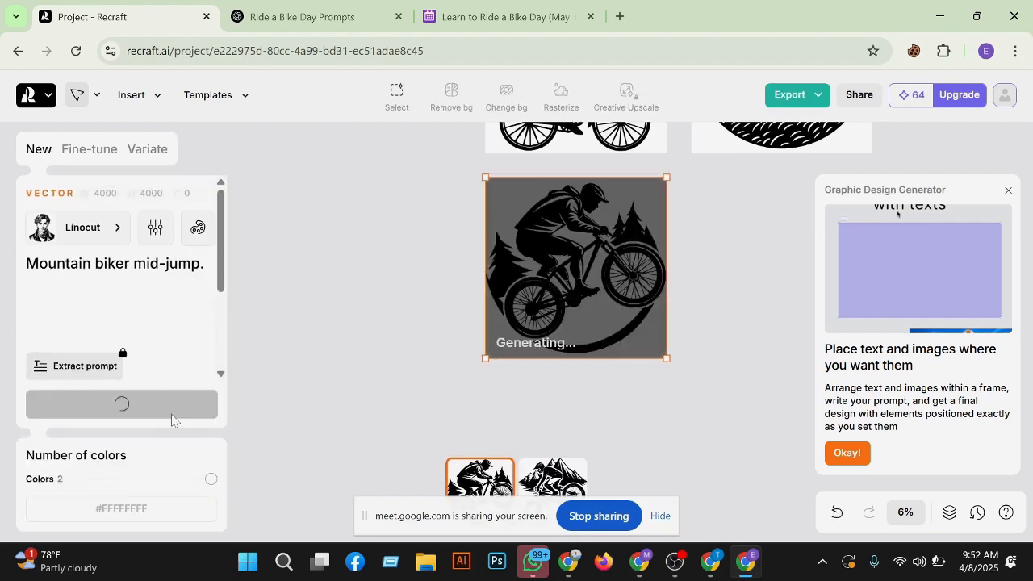
{"action": "left_click", "coordinate": [751, 220]}
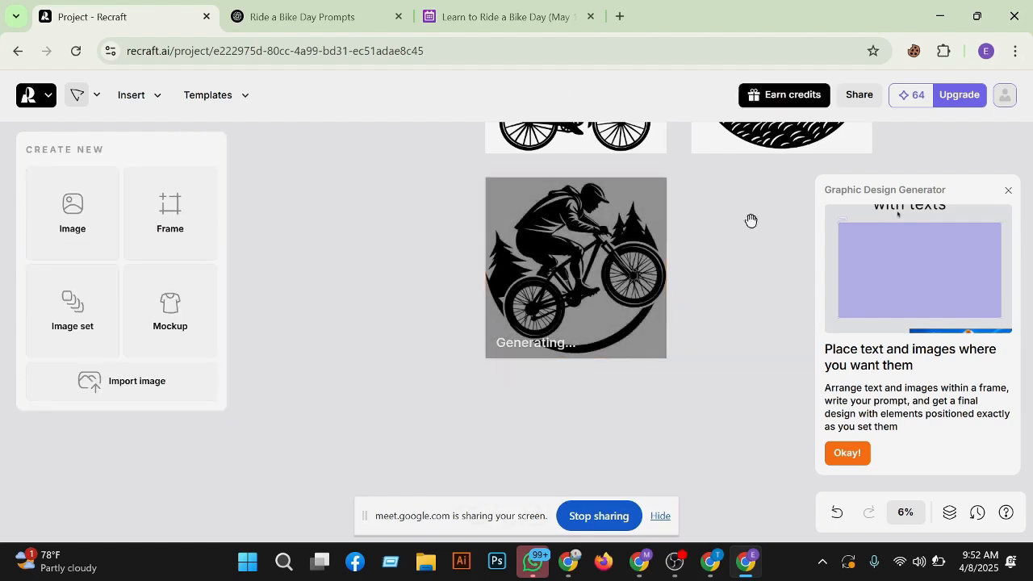
{"action": "left_click_drag", "start_coordinate": [751, 220], "coordinate": [628, 315]}
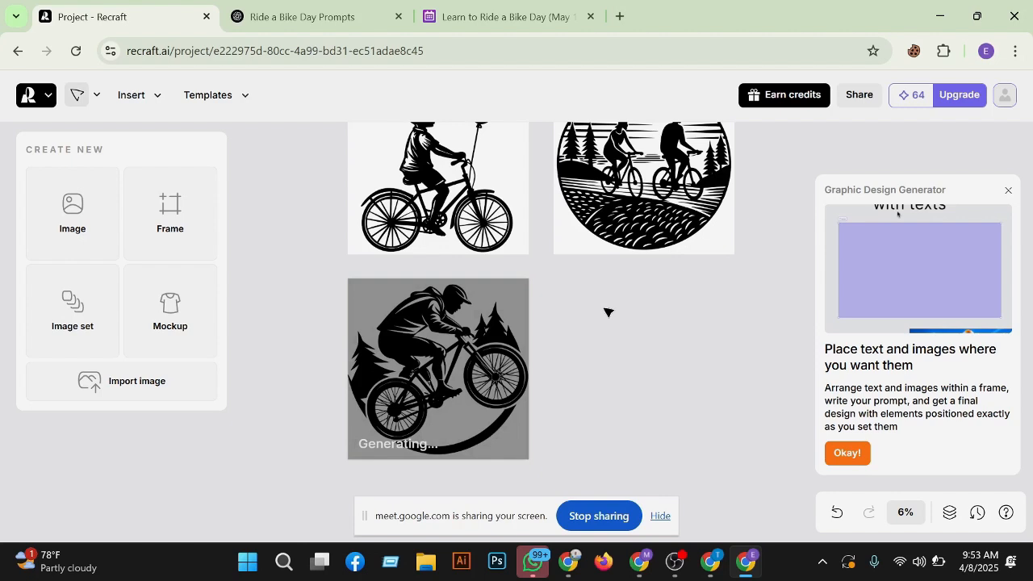
Switch to the Google Meet call, check a muted participant's options, and turn the own microphone off and on again.
{"action": "key", "text": "alt+Tab"}
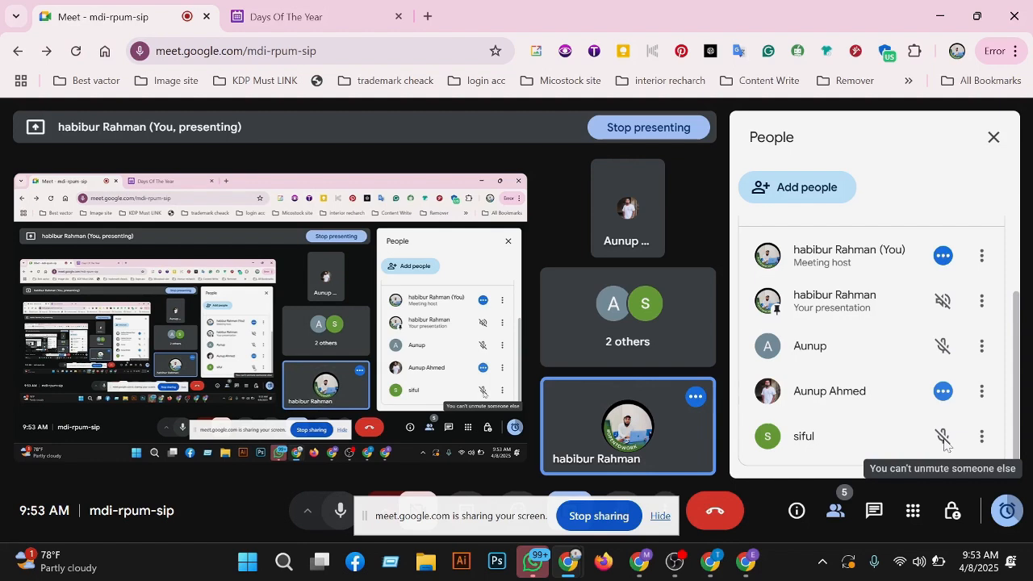
{"action": "right_click", "coordinate": [945, 443]}
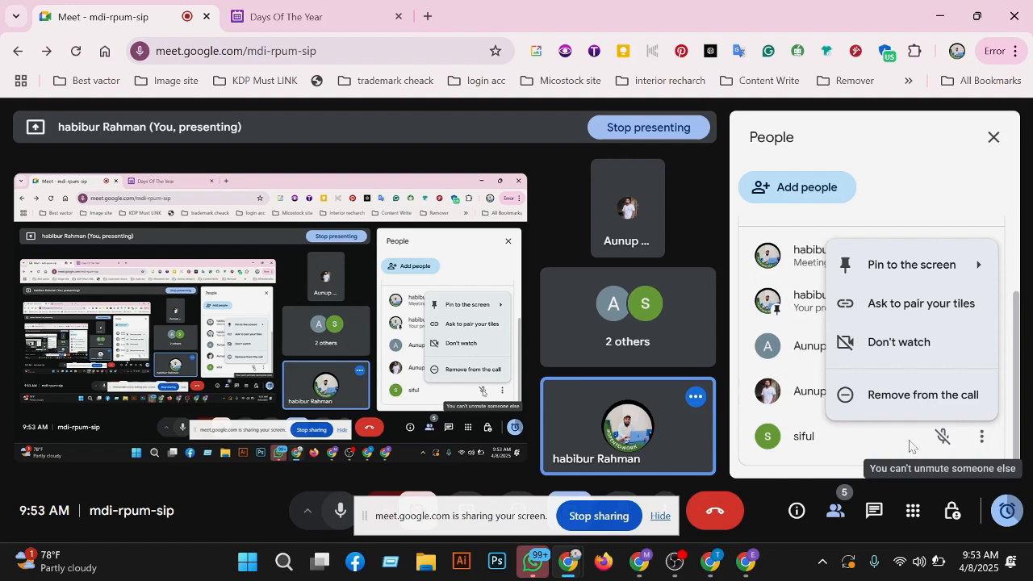
{"action": "left_click", "coordinate": [910, 447]}
{"action": "left_click", "coordinate": [339, 515]}
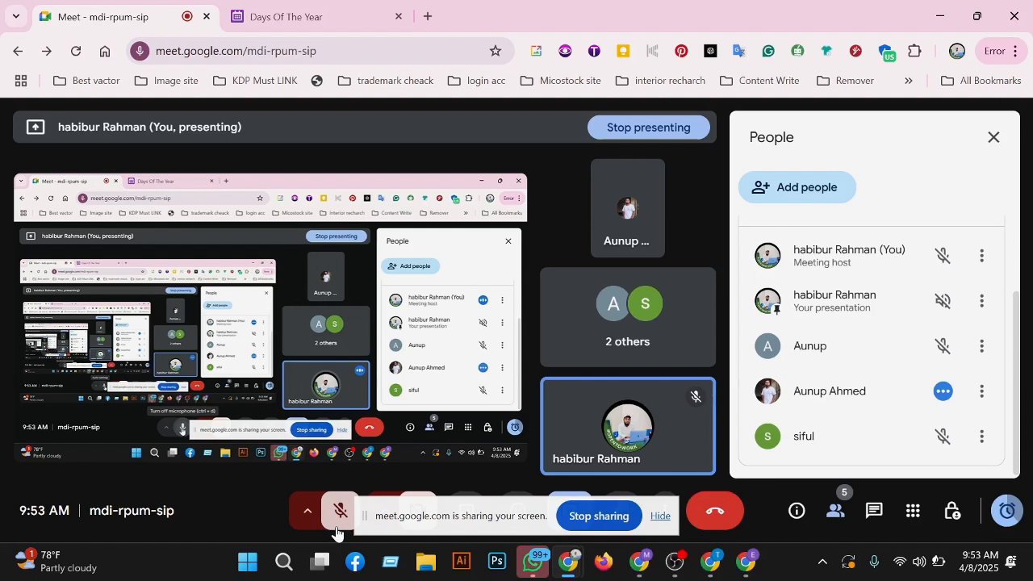
{"action": "left_click", "coordinate": [340, 513]}
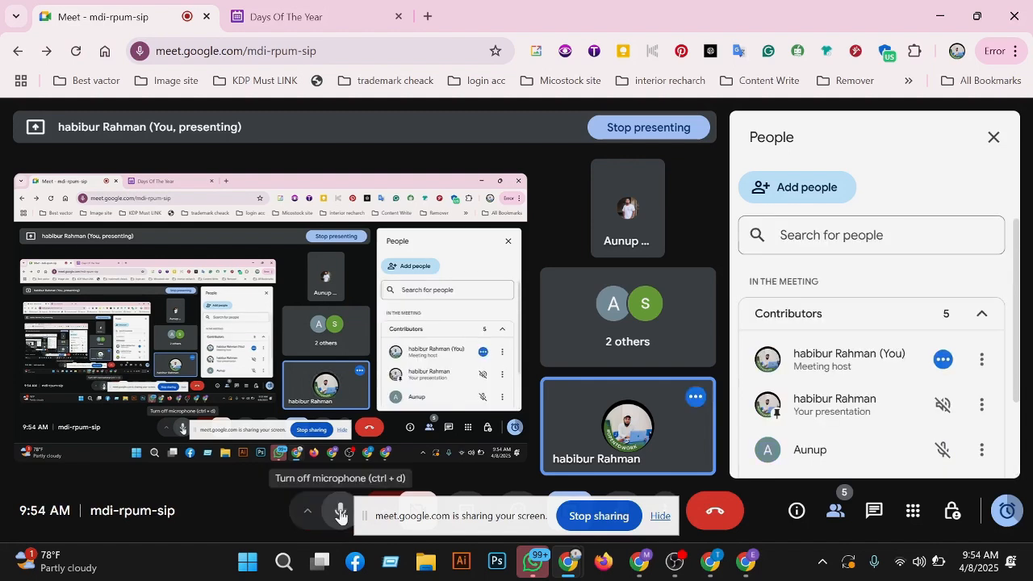